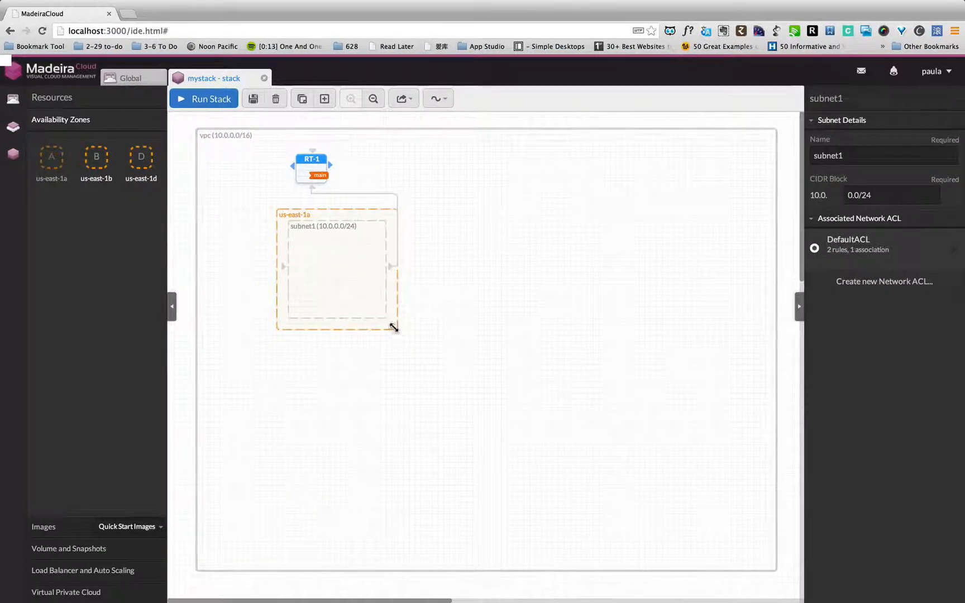
Enlarge the us-east-1a availability zone so it spans most of the VPC's width and extends further down.
{"action": "left_click_drag", "start_coordinate": [637, 491], "coordinate": [913, 538]}
{"action": "left_click_drag", "start_coordinate": [571, 358], "coordinate": [757, 387]}
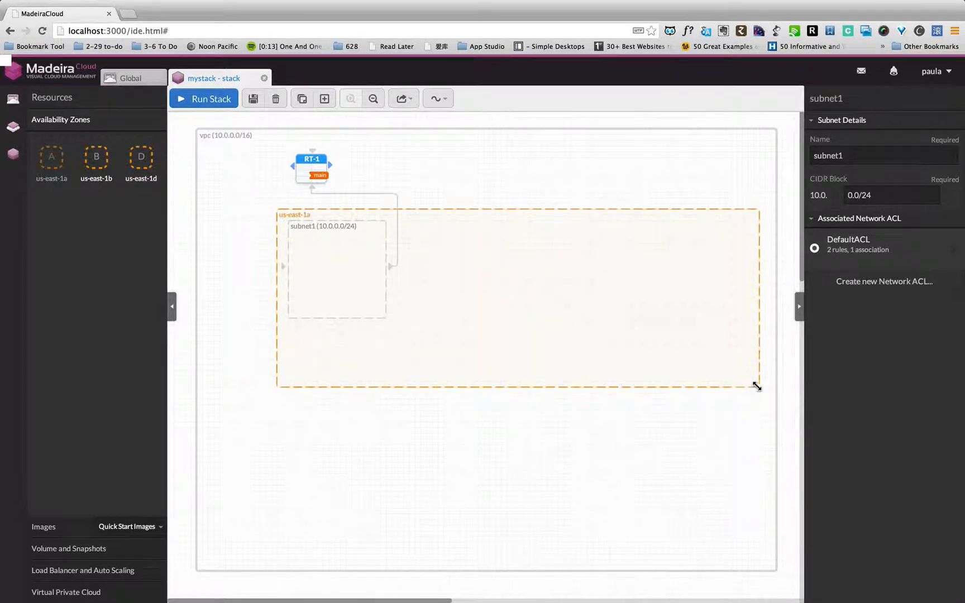
Rename the subnet in us-east-1a to pub and reduce its height.
{"action": "left_click_drag", "start_coordinate": [889, 156], "coordinate": [755, 159]}
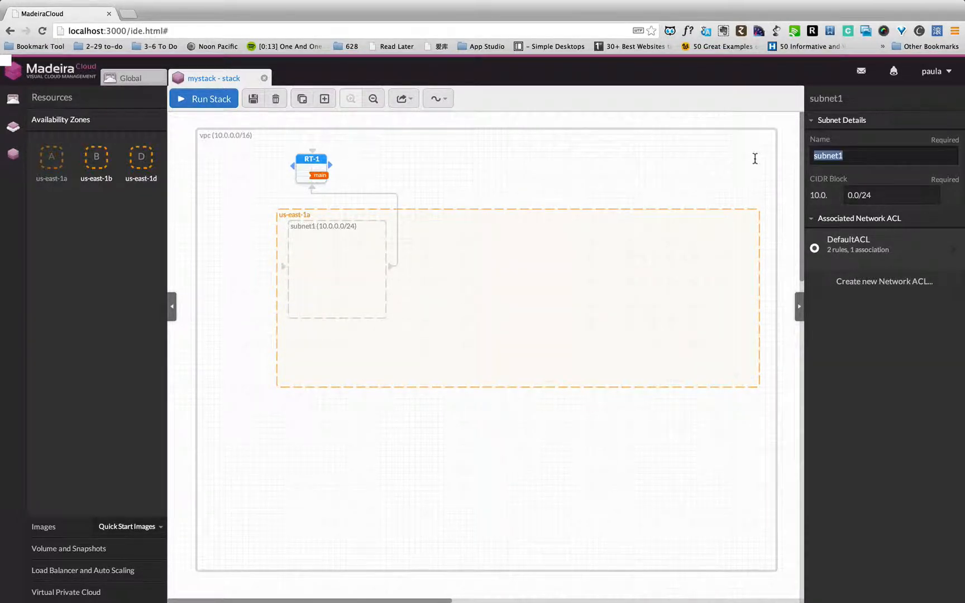
{"action": "type", "text": "pub"}
{"action": "left_click_drag", "start_coordinate": [332, 316], "coordinate": [334, 286]}
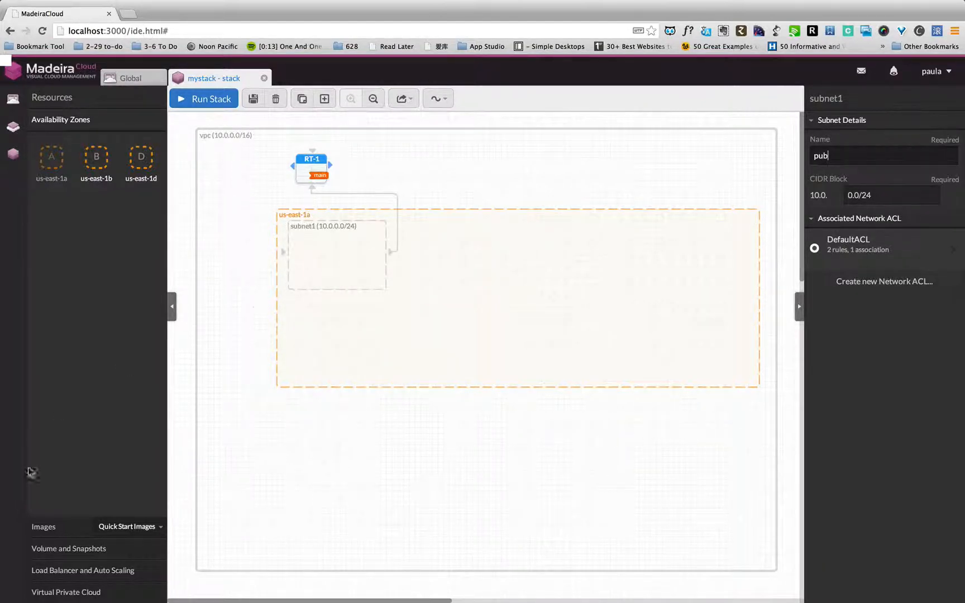
Add a subnet named backend with CIDR block 10.0.2.0/24, sized to fill the free area of us-east-1a beside pub and webapp.
{"action": "left_click", "coordinate": [66, 592]}
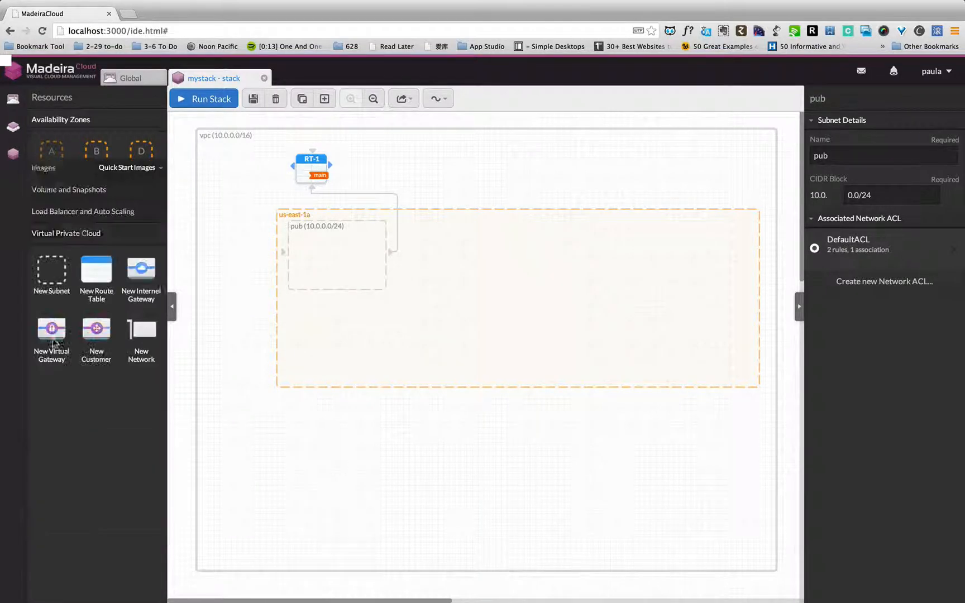
{"action": "left_click_drag", "start_coordinate": [52, 246], "coordinate": [413, 255]}
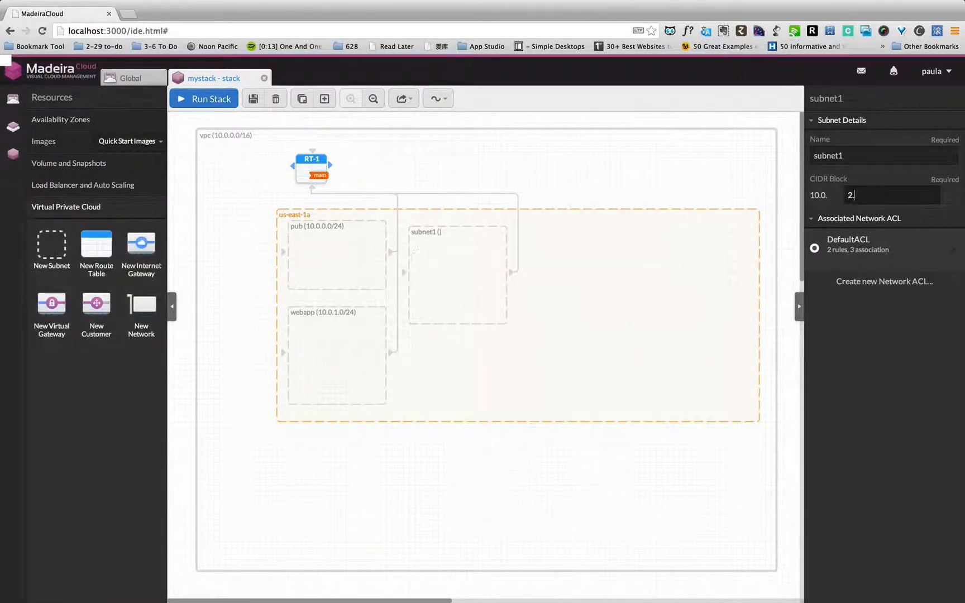
{"action": "type", "text": "4"}
{"action": "left_click_drag", "start_coordinate": [506, 323], "coordinate": [725, 402]}
{"action": "double_click", "coordinate": [828, 155]}
{"action": "type", "text": "backend"}
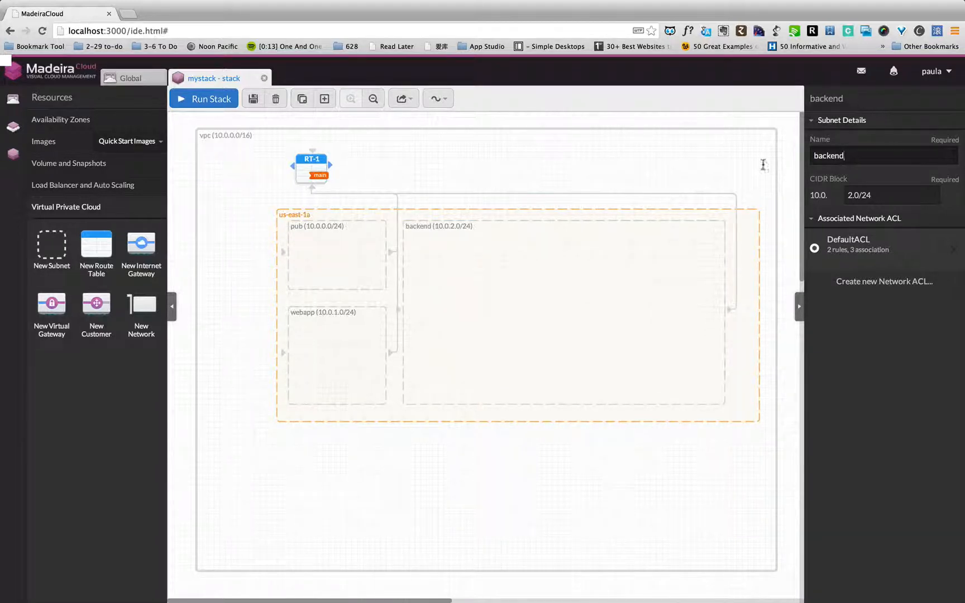
Add a load balancer beside the us-east-1a zone, make it internet-facing, and accept the automatic addition of an internet gateway.
{"action": "left_click", "coordinate": [82, 184]}
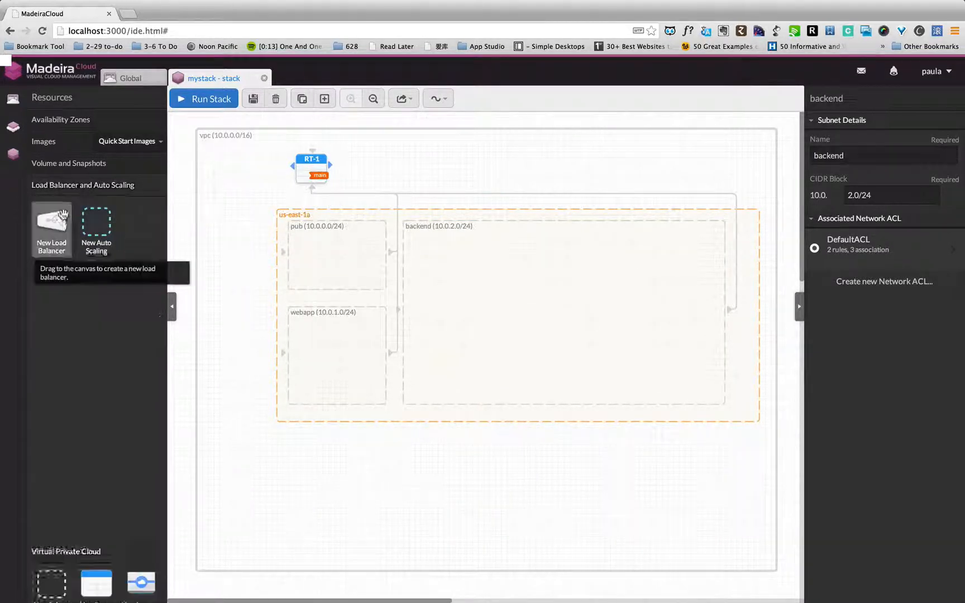
{"action": "left_click_drag", "start_coordinate": [59, 223], "coordinate": [239, 389]}
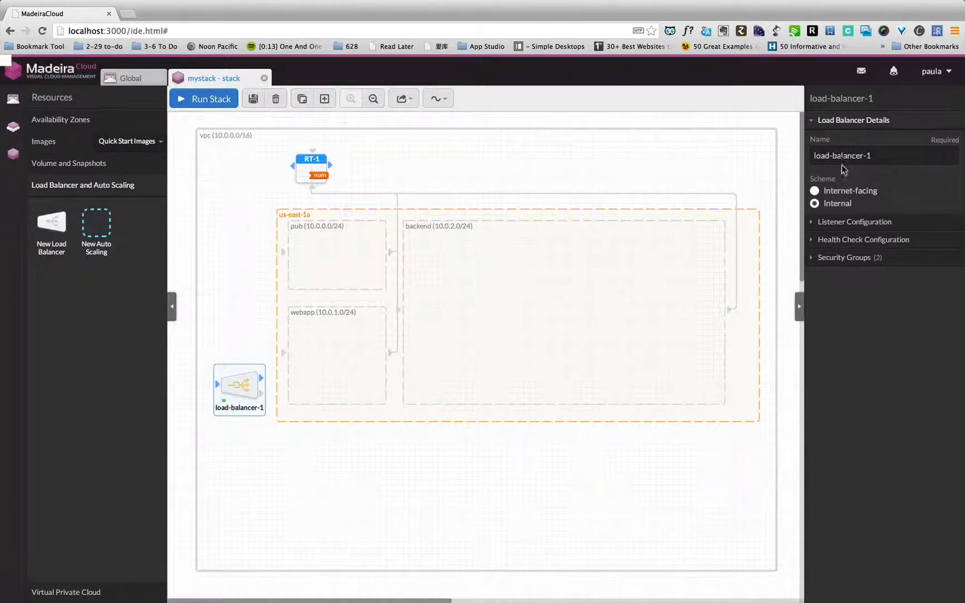
{"action": "left_click", "coordinate": [871, 192]}
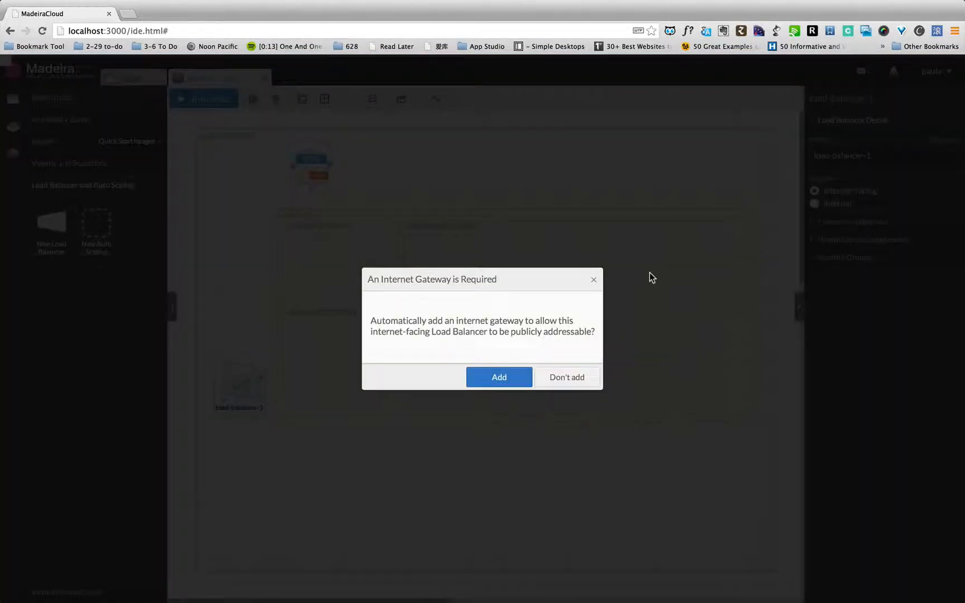
{"action": "left_click", "coordinate": [524, 384]}
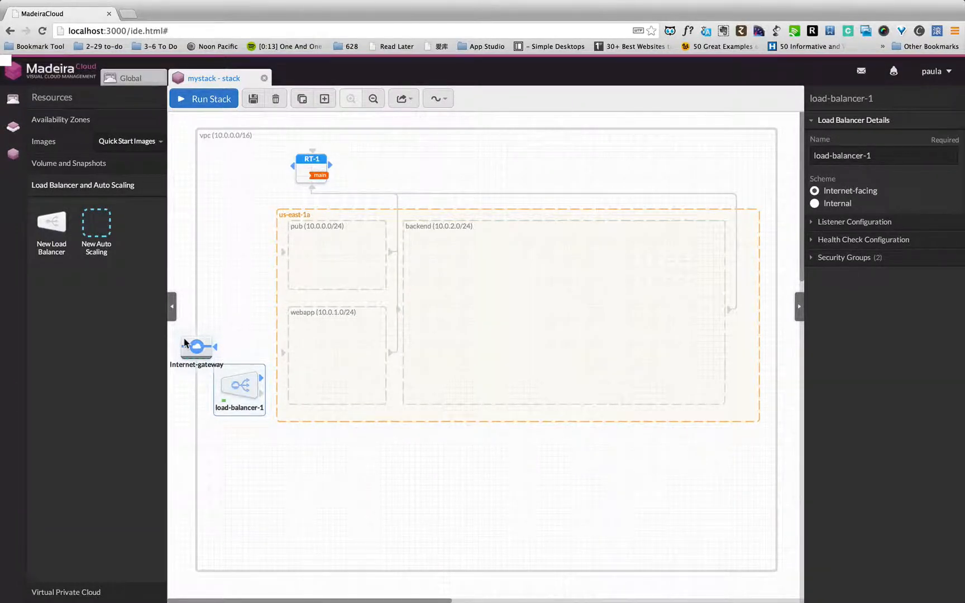
Move the internet gateway level with RT-1 and connect the two, shifting the load balancer slightly away from the us-east-1a zone.
{"action": "left_click_drag", "start_coordinate": [184, 342], "coordinate": [186, 173]}
{"action": "left_click_drag", "start_coordinate": [293, 165], "coordinate": [207, 182]}
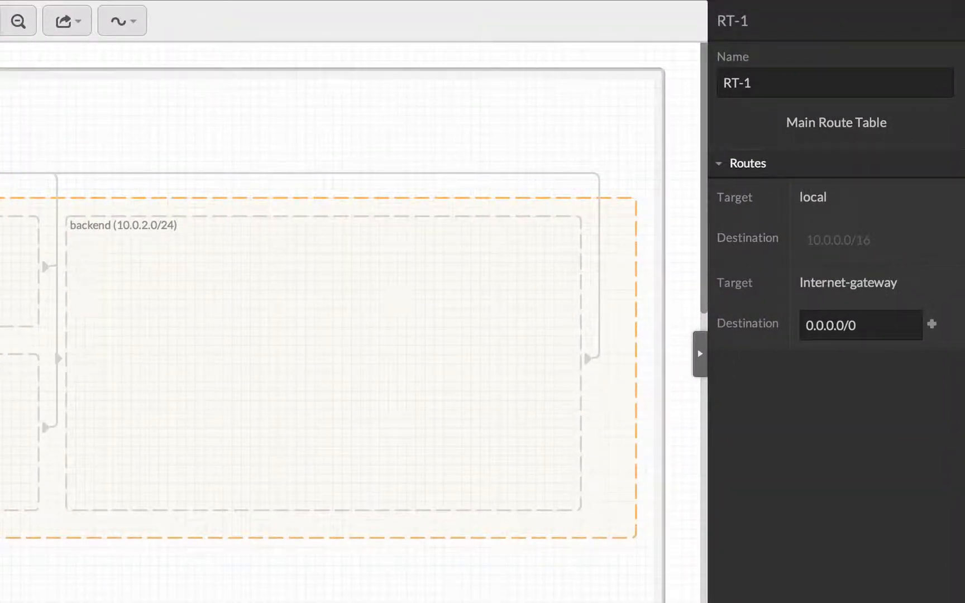
{"action": "left_click_drag", "start_coordinate": [51, 223], "coordinate": [234, 385]}
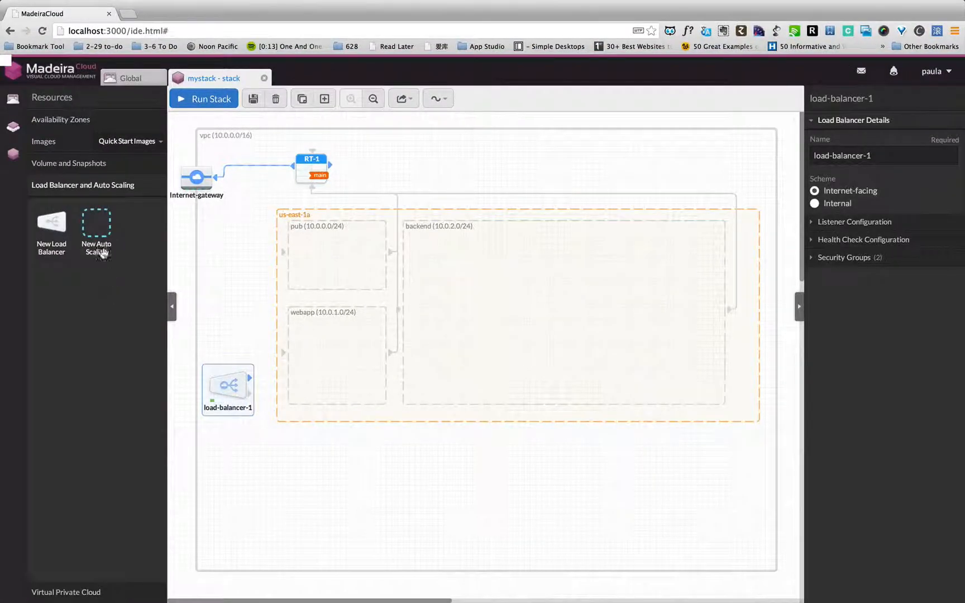
Add an auto scaling group to the webapp subnet and give it a launch configuration from the amzn-ami-pv-2013.03.0.x86_64-ebs image.
{"action": "left_click_drag", "start_coordinate": [102, 250], "coordinate": [324, 348]}
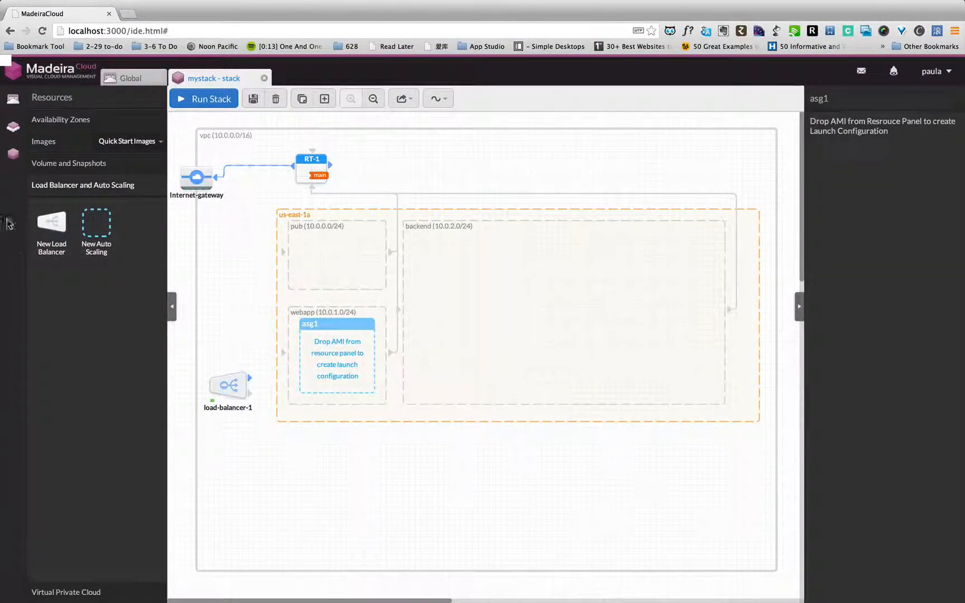
{"action": "left_click", "coordinate": [48, 144]}
{"action": "mouse_move", "coordinate": [69, 302]}
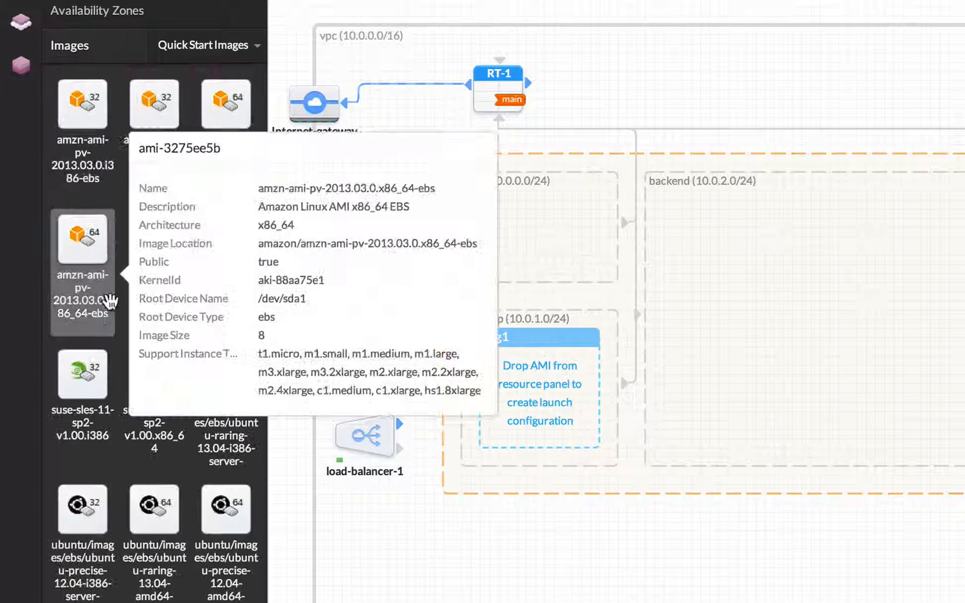
{"action": "left_click_drag", "start_coordinate": [109, 302], "coordinate": [537, 400]}
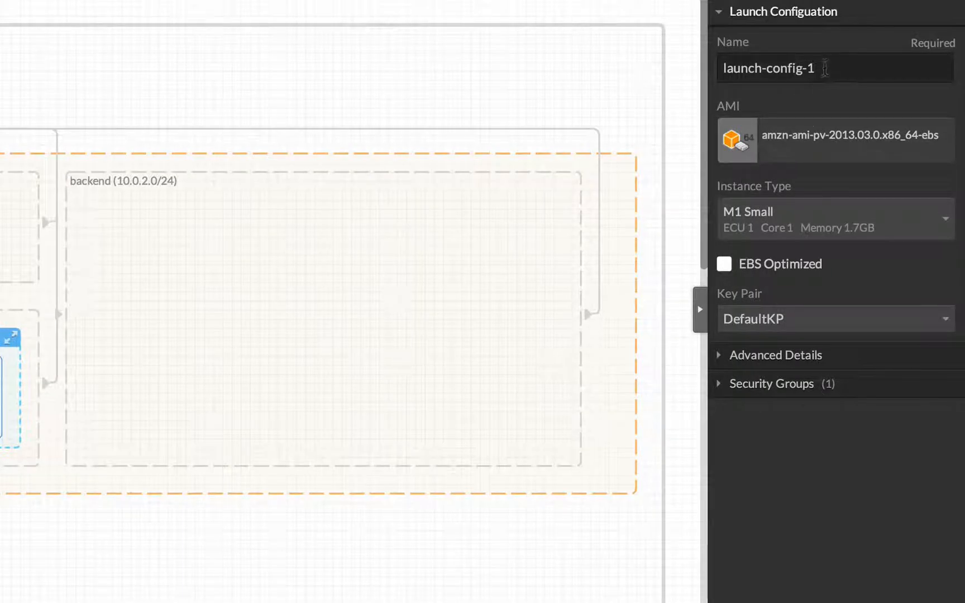
Rename the launch configuration to webapp-config and set its instance type to M1 Medium.
{"action": "left_click_drag", "start_coordinate": [825, 67], "coordinate": [661, 60]}
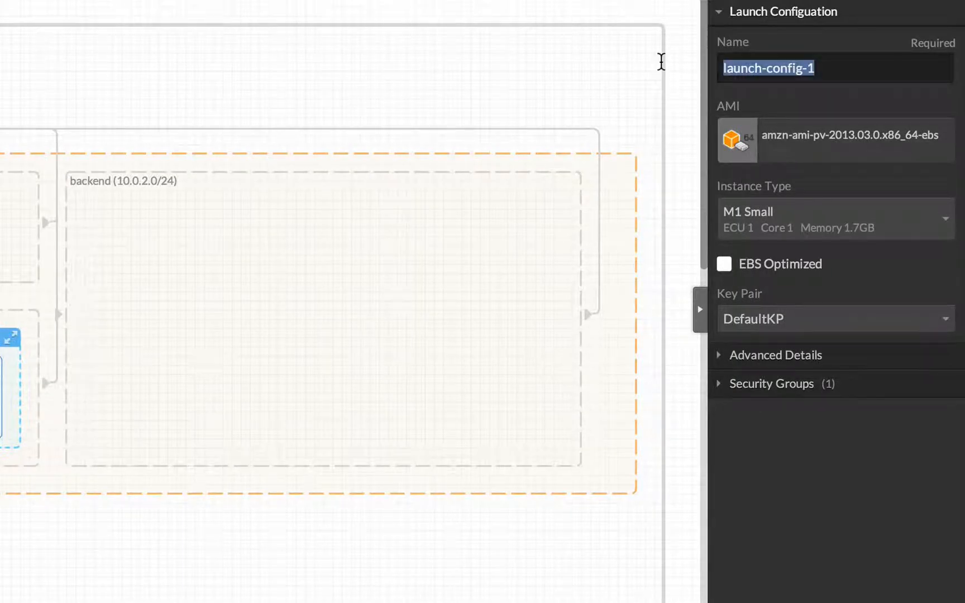
{"action": "type", "text": "wep"}
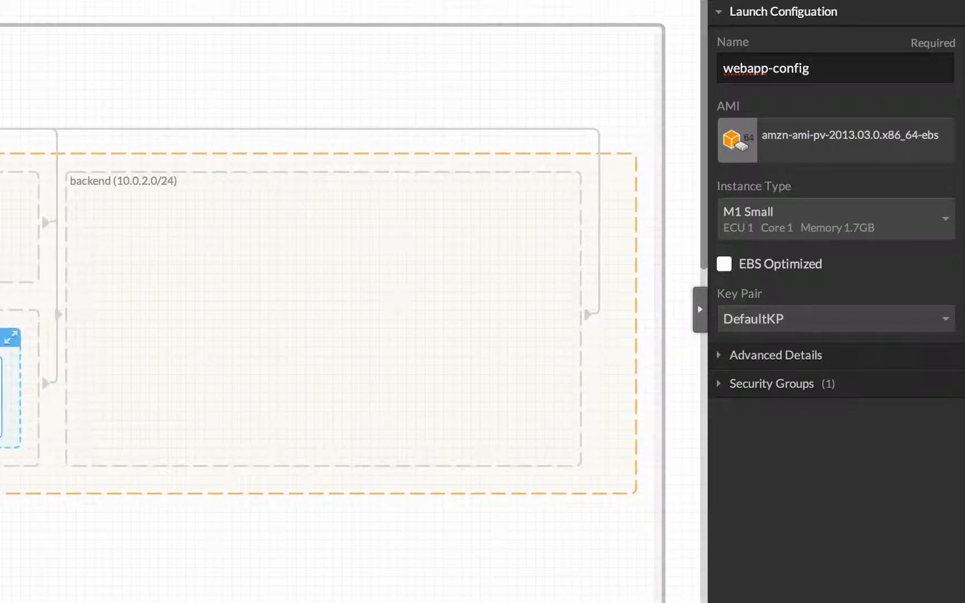
{"action": "left_click", "coordinate": [769, 235]}
{"action": "left_click", "coordinate": [787, 391]}
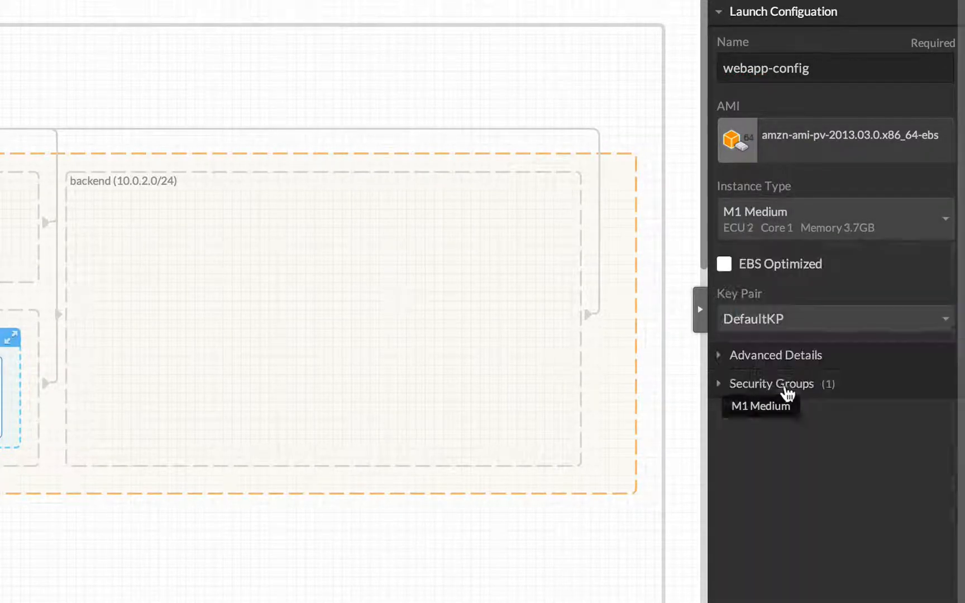
Create a security group named webapp for webapp-config and unassign DefaultSG from it.
{"action": "left_click", "coordinate": [818, 386]}
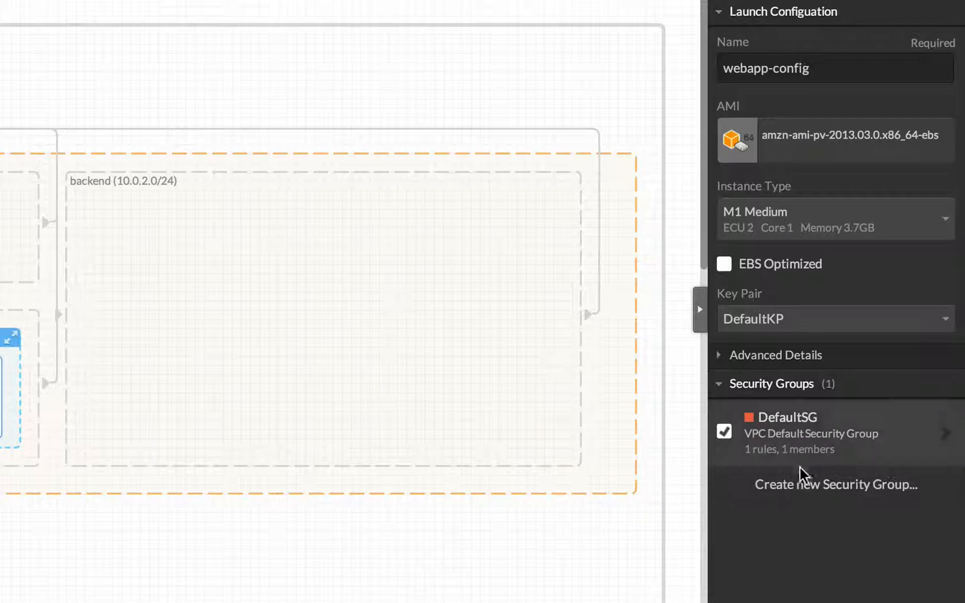
{"action": "left_click", "coordinate": [802, 485]}
{"action": "left_click_drag", "start_coordinate": [813, 70], "coordinate": [576, 55]}
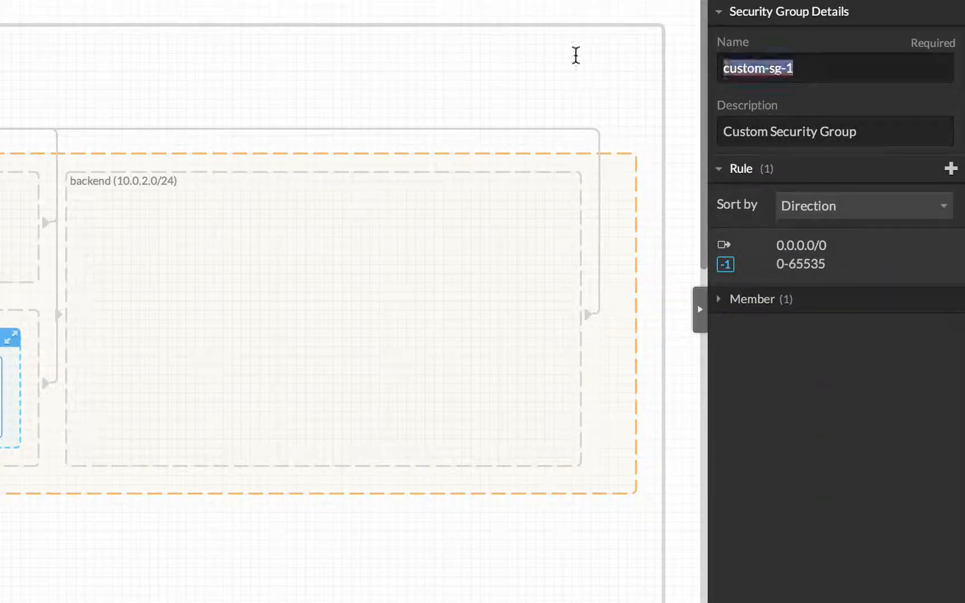
{"action": "type", "text": "webapp"}
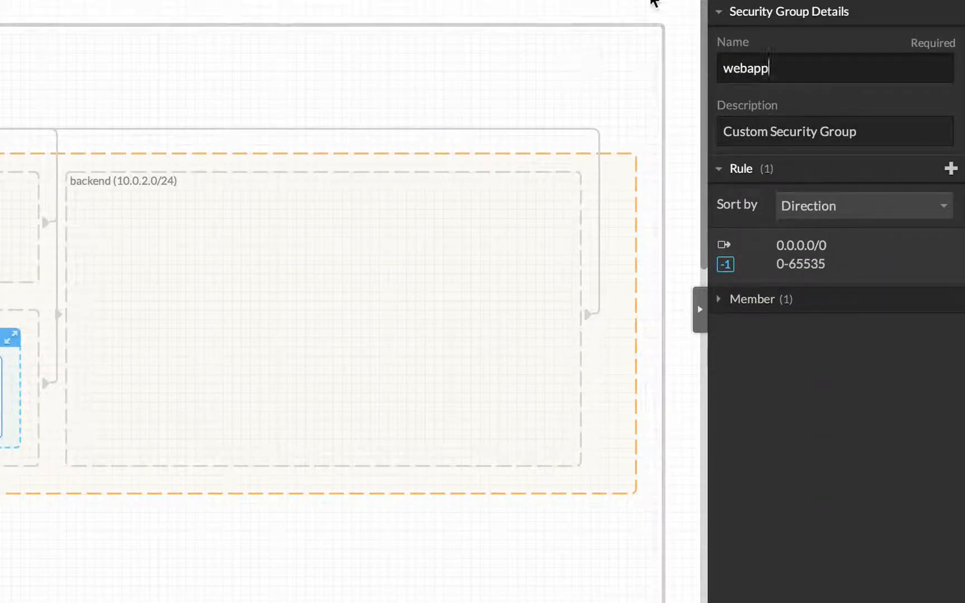
{"action": "left_click", "coordinate": [776, 11]}
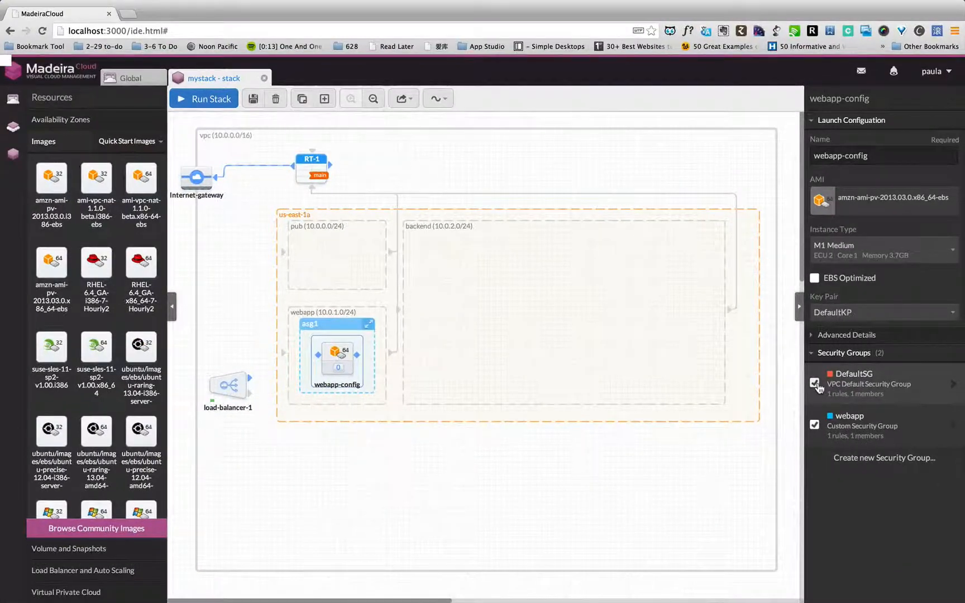
{"action": "left_click", "coordinate": [815, 383]}
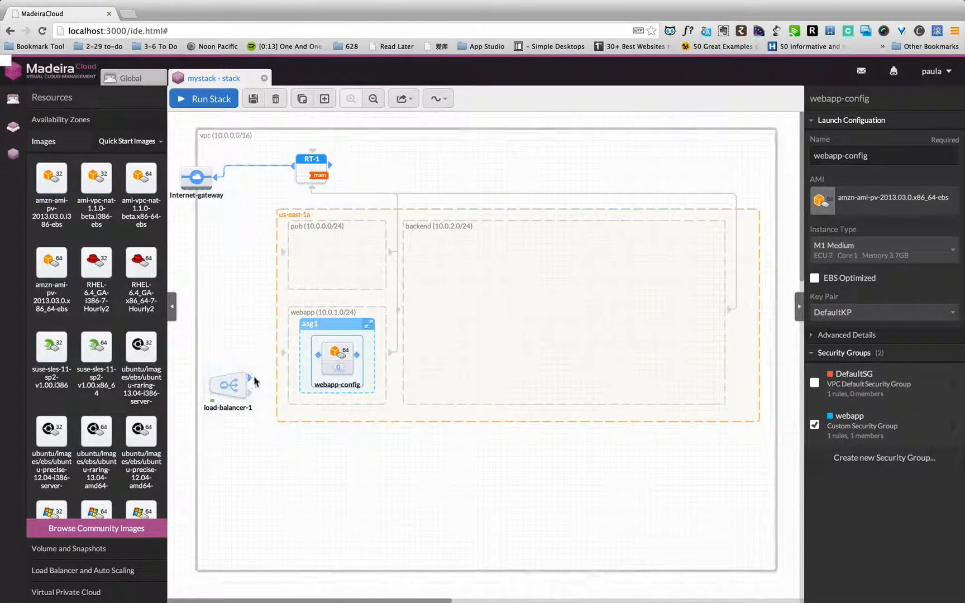
Connect load-balancer-1 to webapp-config with a rule letting load-balancer-1-sg initiate TCP port 80 traffic to webapp, and attach the load balancer to the pub subnet.
{"action": "left_click_drag", "start_coordinate": [255, 378], "coordinate": [326, 354]}
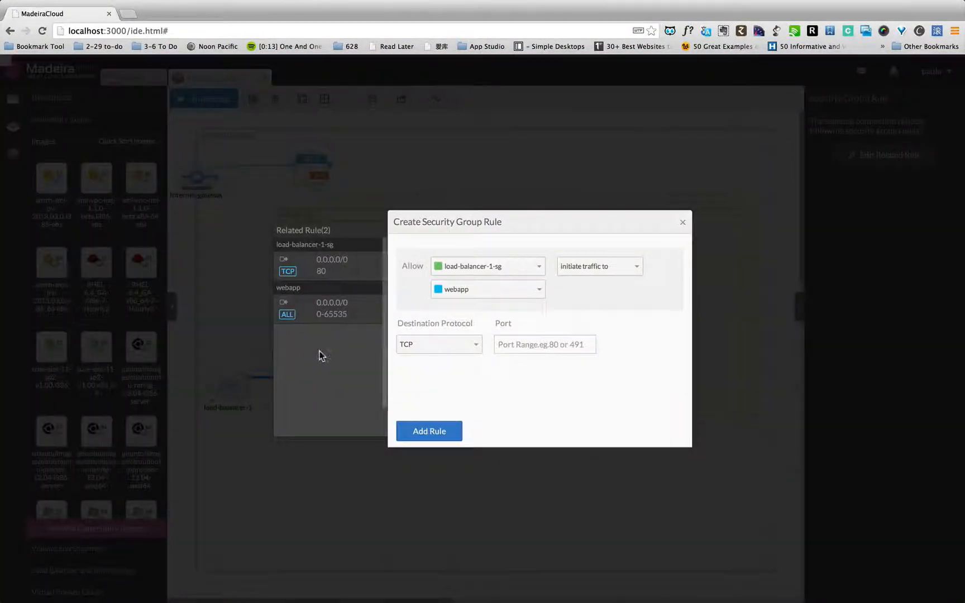
{"action": "left_click", "coordinate": [523, 350]}
{"action": "type", "text": "80"}
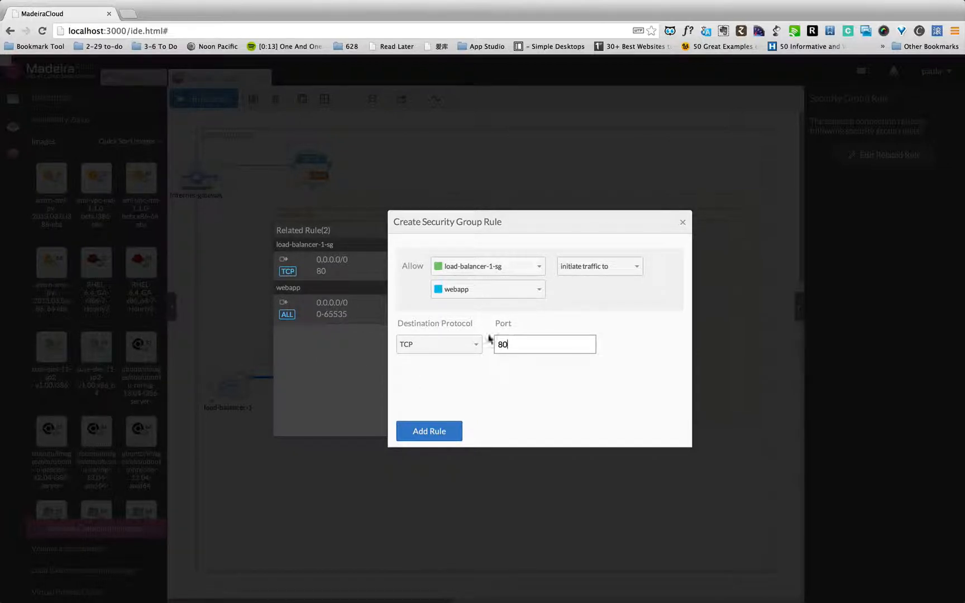
{"action": "left_click", "coordinate": [451, 439]}
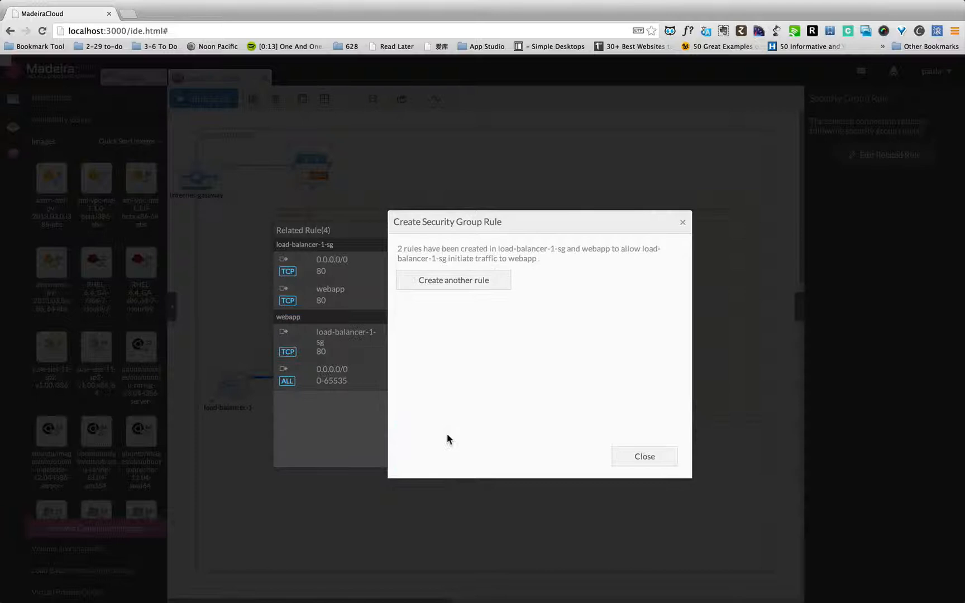
{"action": "left_click", "coordinate": [643, 465]}
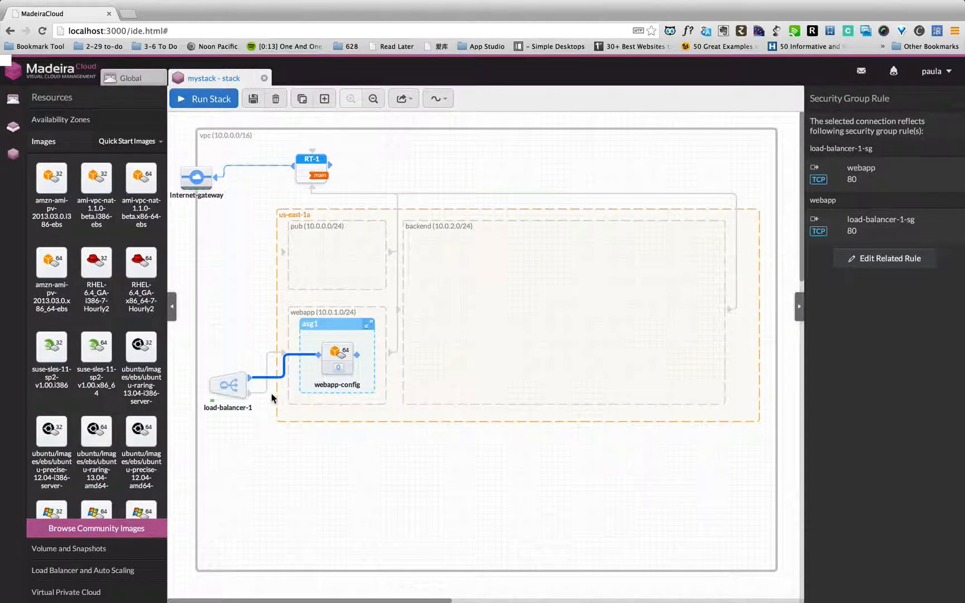
{"action": "left_click_drag", "start_coordinate": [251, 395], "coordinate": [292, 257]}
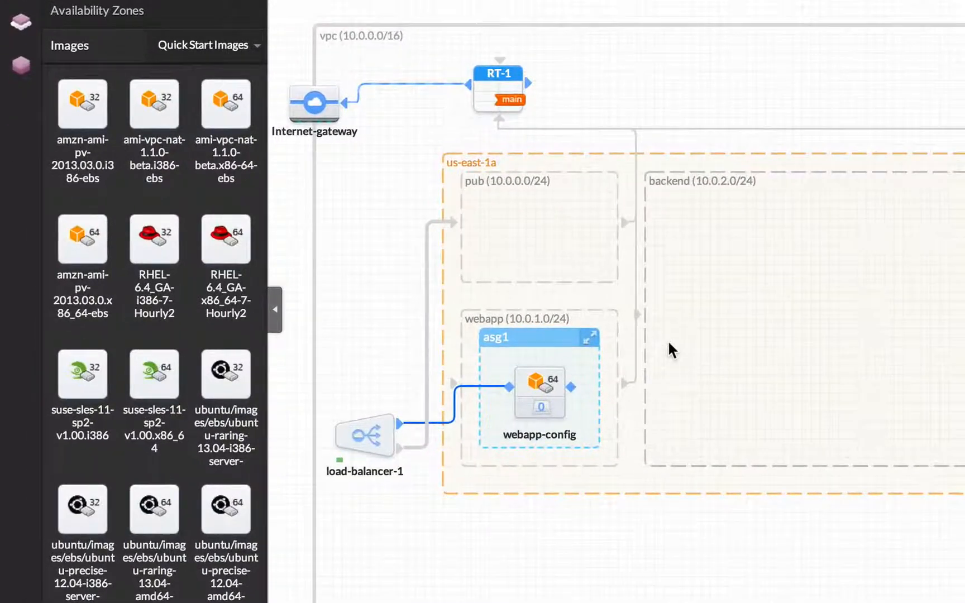
Add an instance of amzn-ami-pv-2013.03.0.x86_64-ebs to the backend subnet and set its hostname to memcached.
{"action": "mouse_move", "coordinate": [60, 345]}
{"action": "mouse_move", "coordinate": [82, 237]}
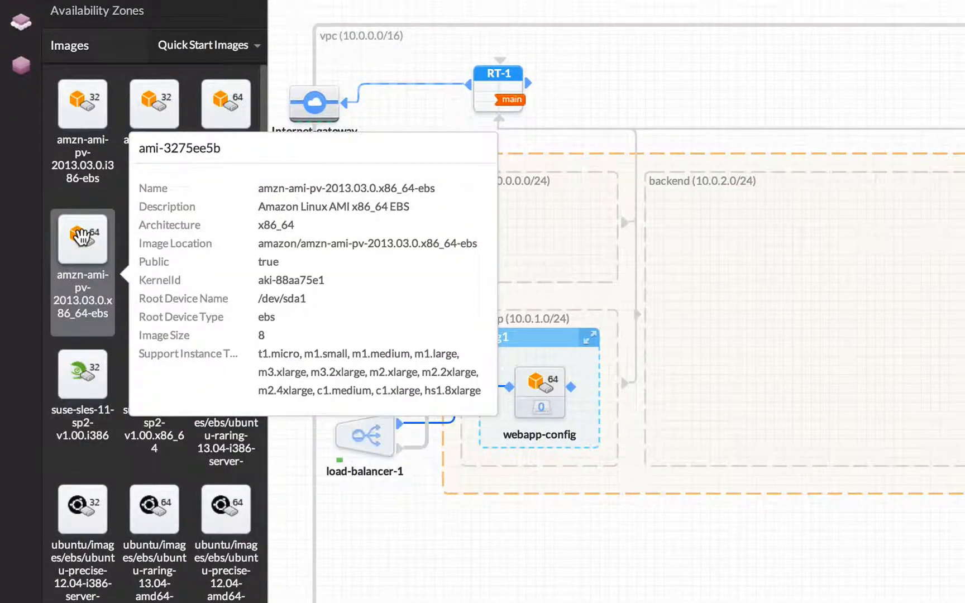
{"action": "left_click_drag", "start_coordinate": [82, 238], "coordinate": [776, 256]}
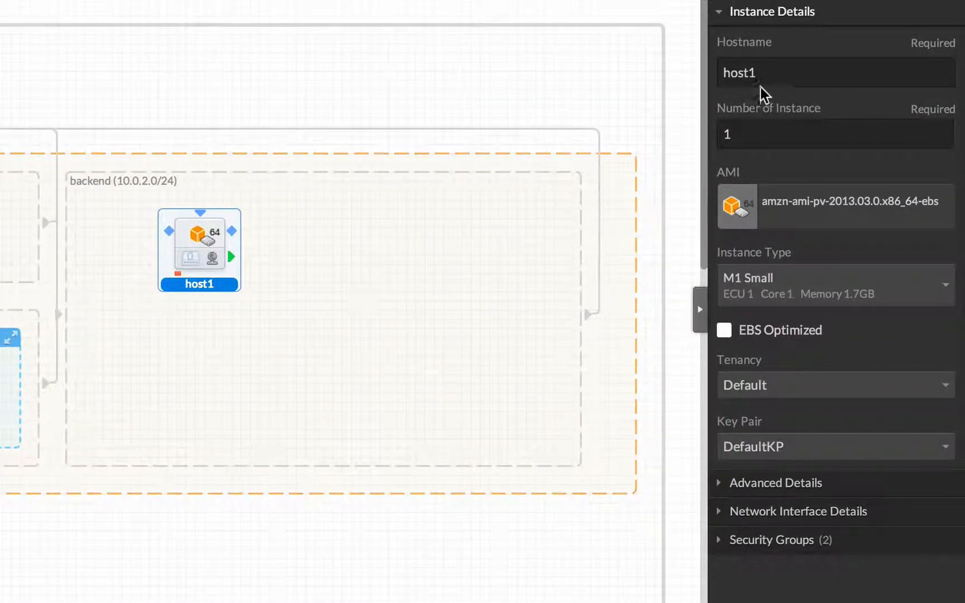
{"action": "left_click_drag", "start_coordinate": [758, 74], "coordinate": [661, 68]}
{"action": "type", "text": "memc"}
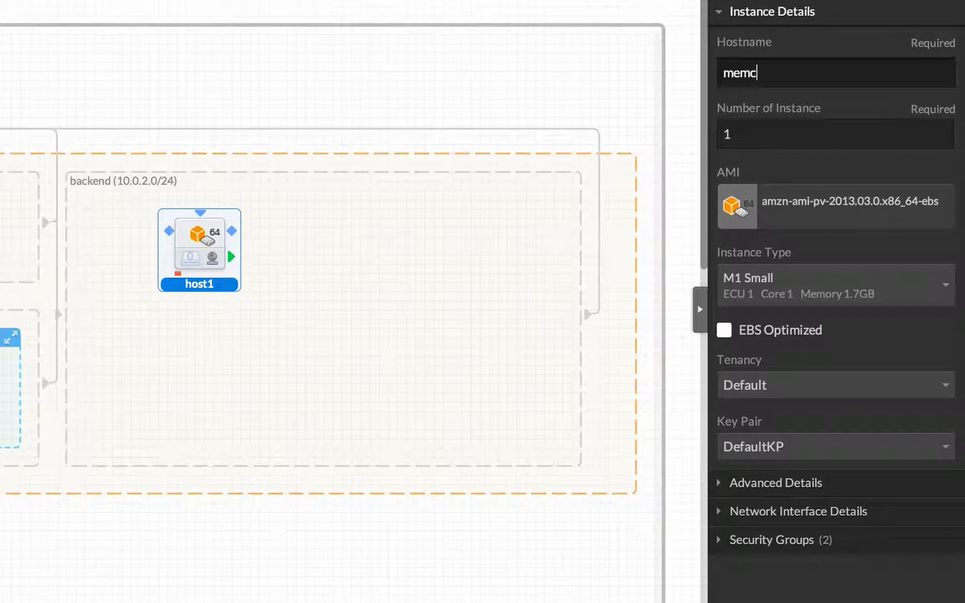
{"action": "type", "text": "ached"}
Set the memcached host's number of instances to 2 and its instance type to M1 Large.
{"action": "left_click", "coordinate": [726, 132]}
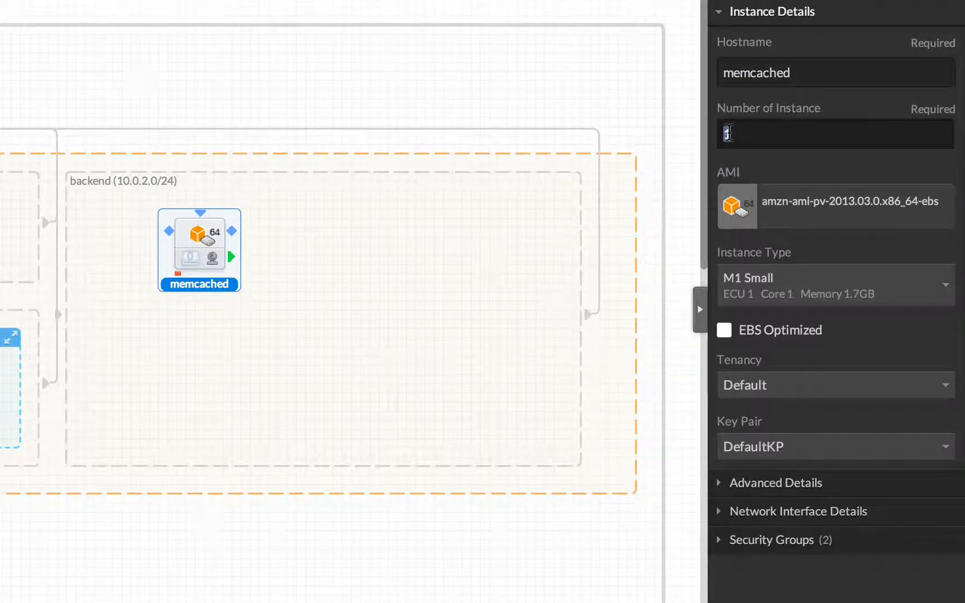
{"action": "left_click", "coordinate": [769, 282]}
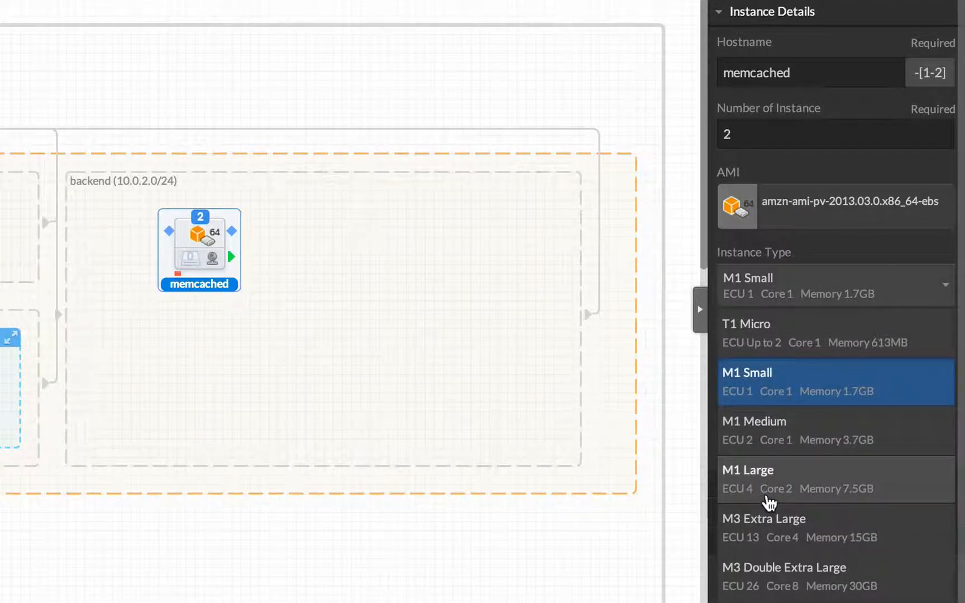
{"action": "left_click", "coordinate": [759, 497]}
Create a security group named memcached for the memcached host and unassign DefaultSG from it.
{"action": "left_click", "coordinate": [751, 541]}
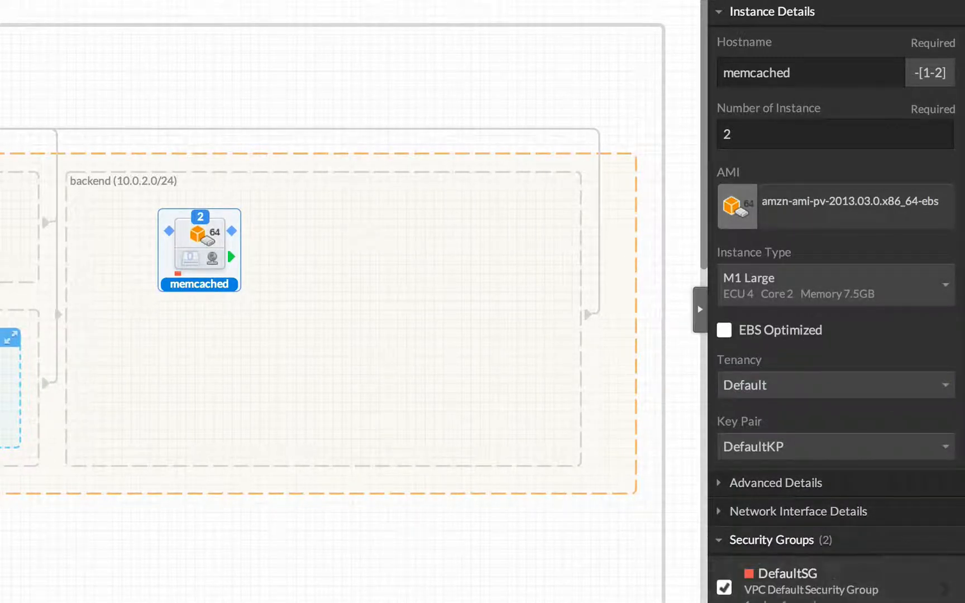
{"action": "left_click_drag", "start_coordinate": [819, 71], "coordinate": [653, 69]}
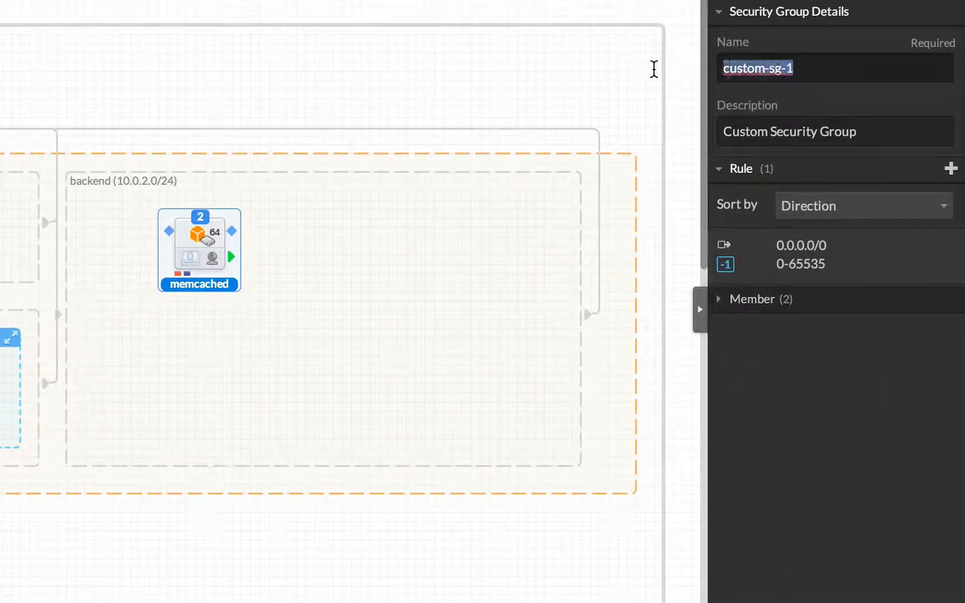
{"action": "type", "text": "memcached"}
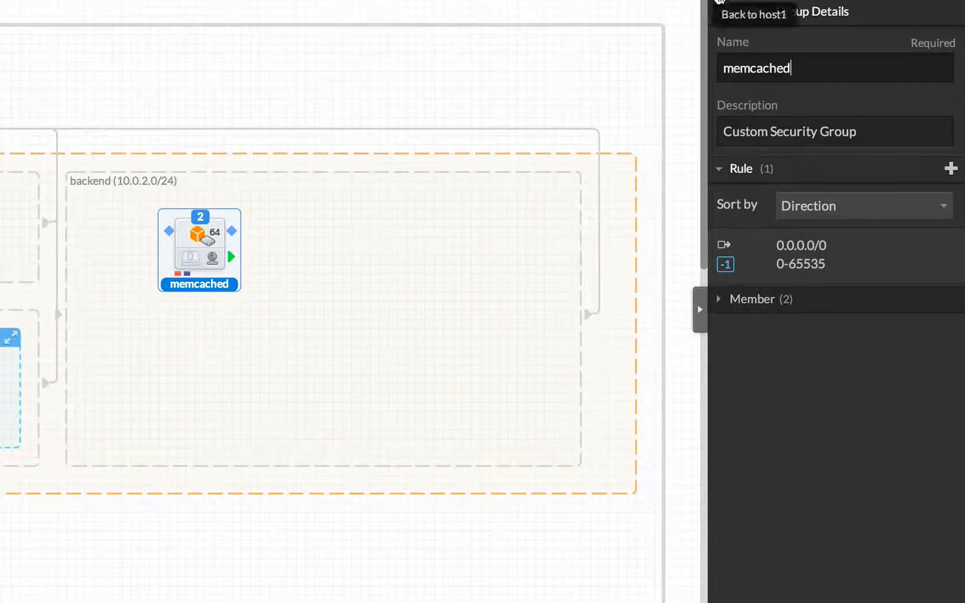
{"action": "left_click", "coordinate": [719, 2]}
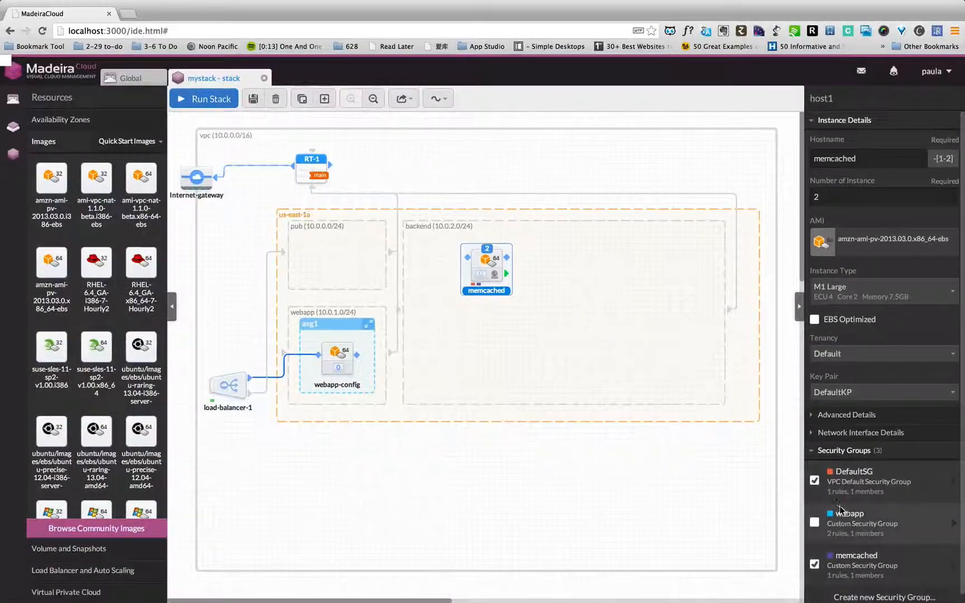
Connect webapp-config to the memcached host with a security group rule letting webapp initiate TCP port 11211 traffic to memcached.
{"action": "left_click_drag", "start_coordinate": [357, 355], "coordinate": [468, 258]}
{"action": "left_click", "coordinate": [505, 350]}
{"action": "type", "text": "11211"}
{"action": "left_click", "coordinate": [443, 431]}
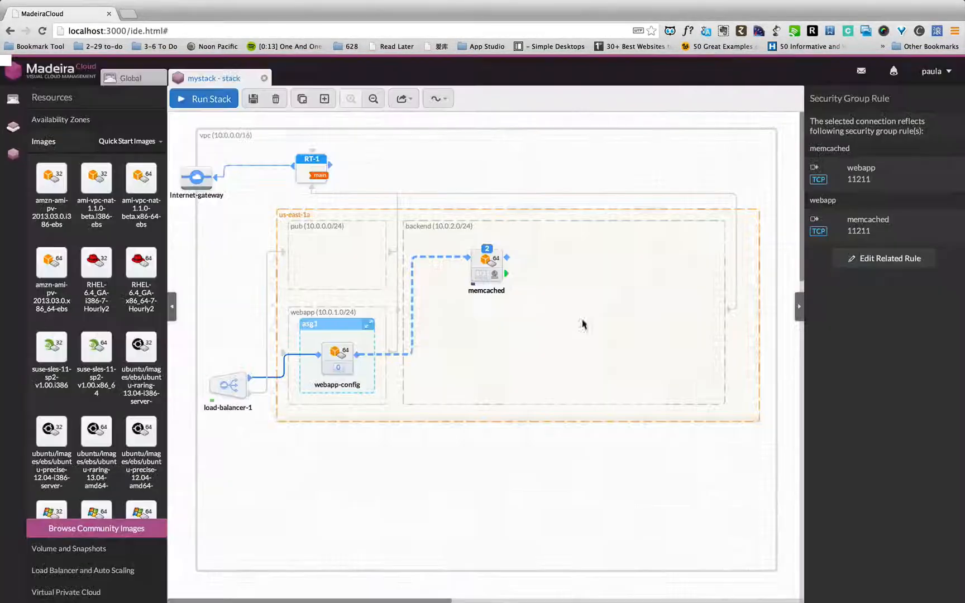
Add an instance of amzn-ami-pv-2013.03.0.x86_64-ebs to the backend subnet with hostname mysql and 2 instances.
{"action": "left_click_drag", "start_coordinate": [51, 262], "coordinate": [492, 361]}
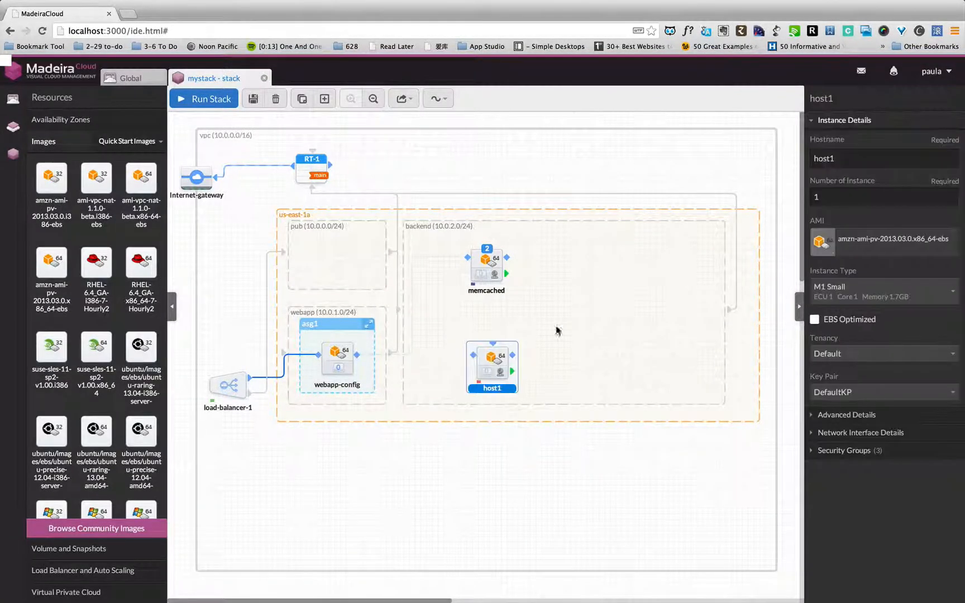
{"action": "type", "text": "mysql"}
{"action": "key", "text": "Tab"}
{"action": "type", "text": "2"}
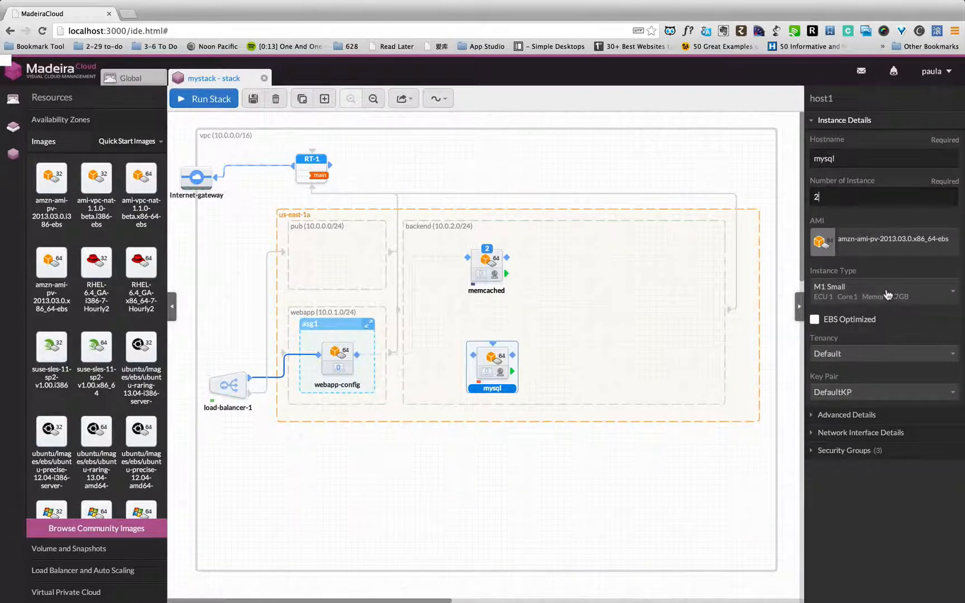
Set the mysql host's instance type to M1 Large and make it EBS optimized.
{"action": "left_click", "coordinate": [882, 287]}
{"action": "left_click", "coordinate": [875, 417]}
{"action": "left_click", "coordinate": [837, 390]}
Create a security group named mysql for the mysql host and unassign DefaultSG from it.
{"action": "left_click", "coordinate": [877, 592]}
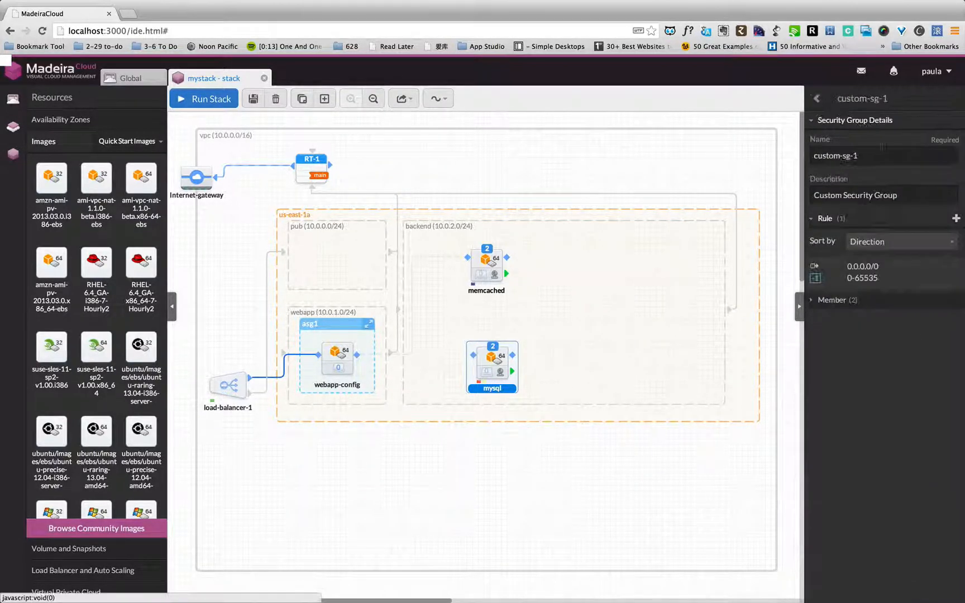
{"action": "type", "text": "mysql"}
{"action": "left_click", "coordinate": [817, 98]}
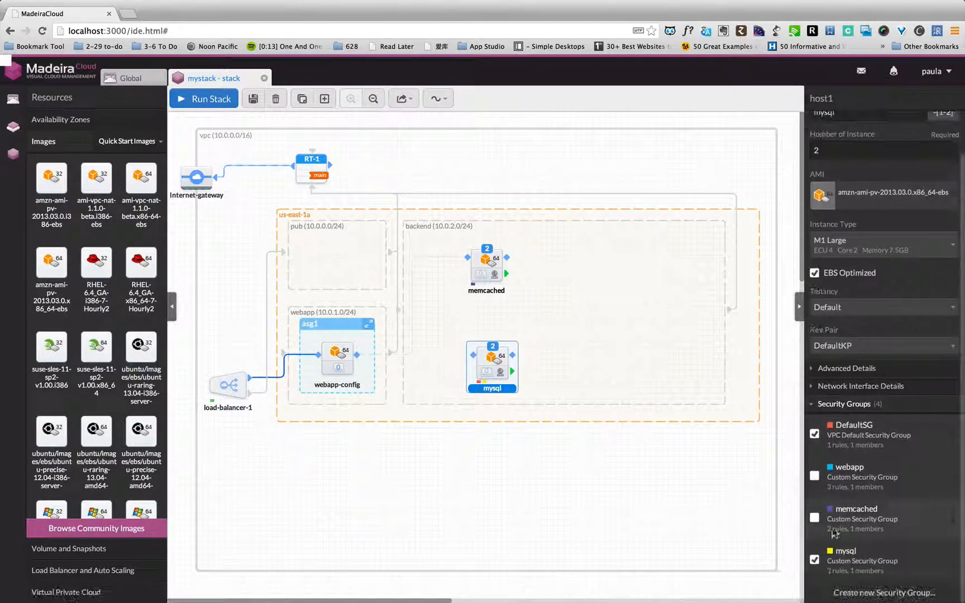
{"action": "left_click", "coordinate": [815, 434]}
Connect webapp-config to the mysql host with a security group rule letting webapp initiate TCP port 3306 traffic to mysql.
{"action": "left_click_drag", "start_coordinate": [357, 356], "coordinate": [474, 356]}
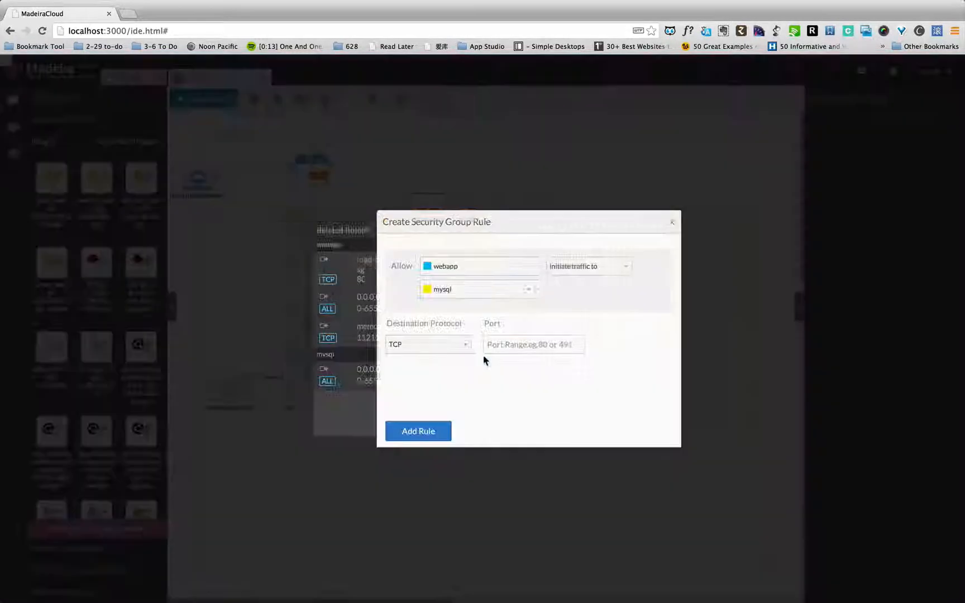
{"action": "left_click", "coordinate": [511, 343]}
{"action": "type", "text": "3306"}
{"action": "left_click", "coordinate": [427, 432]}
{"action": "left_click", "coordinate": [645, 456]}
Attach a new empty volume to the mysql host.
{"action": "left_click", "coordinate": [70, 549]}
{"action": "left_click_drag", "start_coordinate": [56, 213], "coordinate": [480, 365]}
{"action": "left_click_drag", "start_coordinate": [562, 400], "coordinate": [570, 406]}
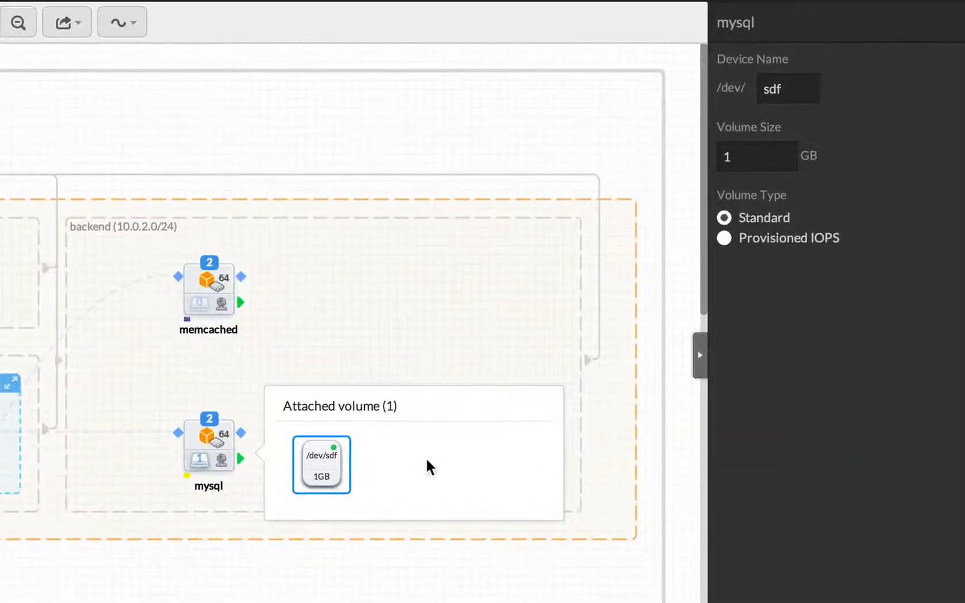
Set the mysql volume's size to 128 GB and its type to Provisioned IOPS with 1000 IOPS.
{"action": "left_click", "coordinate": [739, 162]}
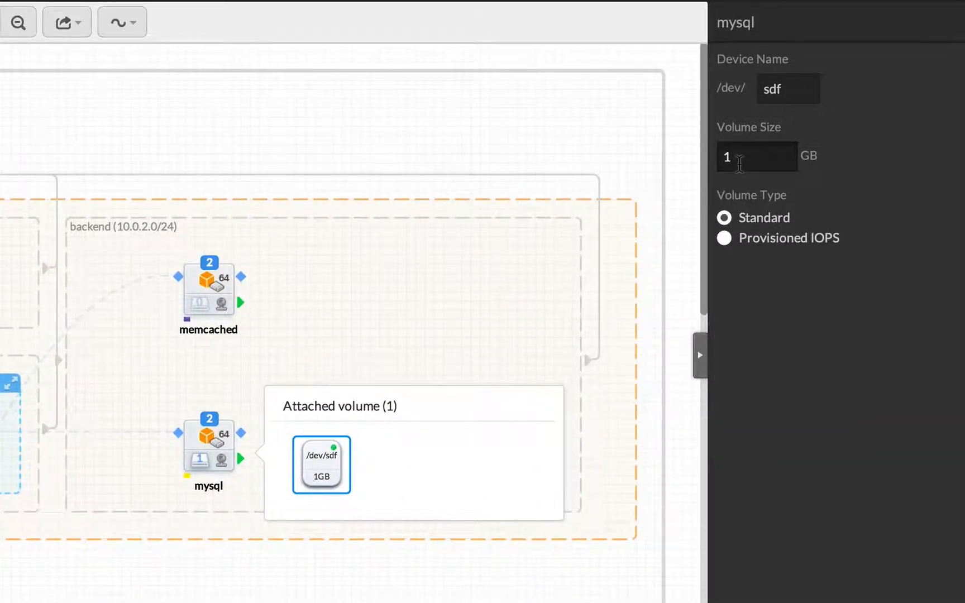
{"action": "type", "text": "28"}
{"action": "left_click", "coordinate": [757, 242]}
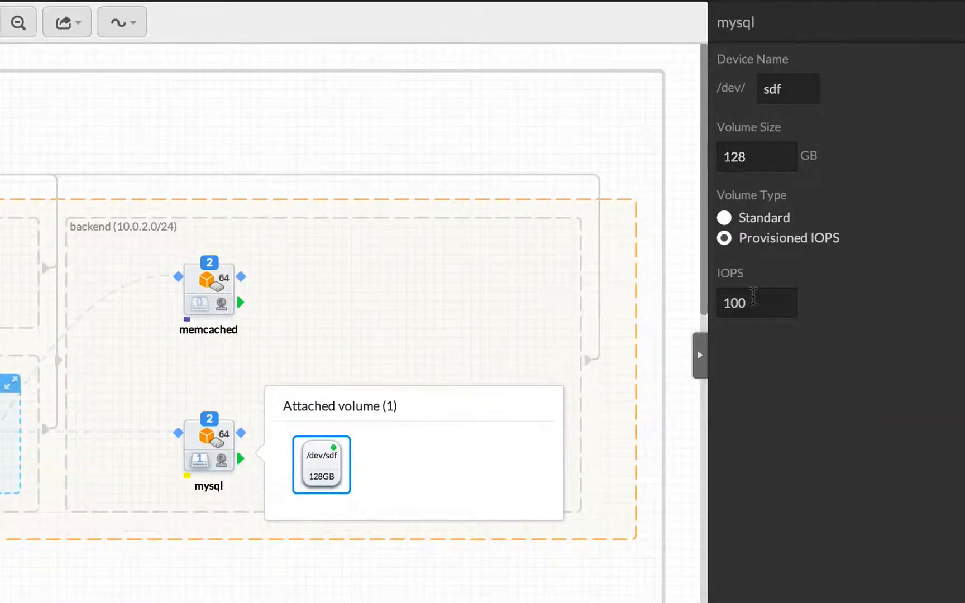
{"action": "left_click", "coordinate": [753, 296]}
{"action": "type", "text": "0"}
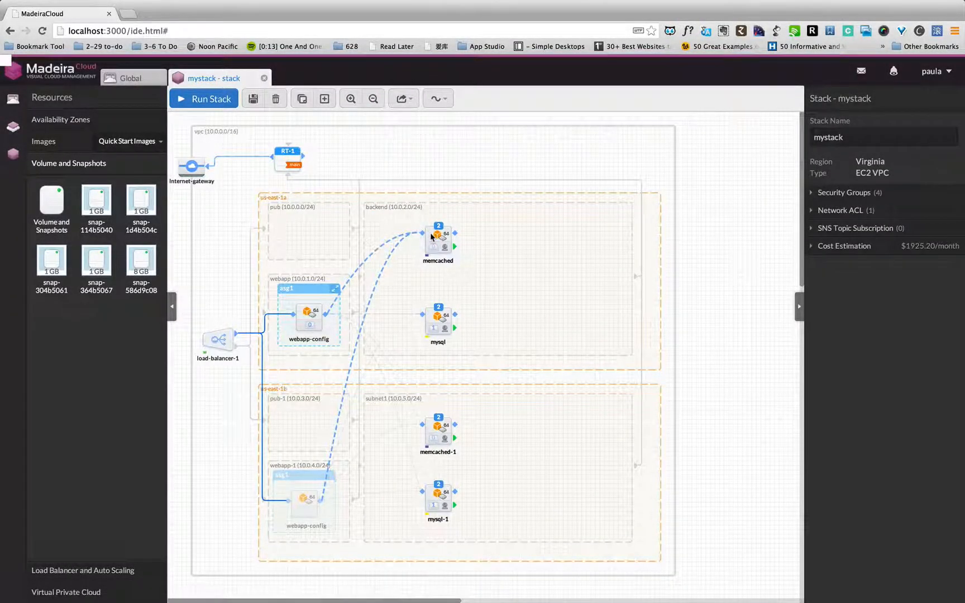
Review the settings and connections of the memcached and mysql hosts in both availability zones and of load-balancer-1.
{"action": "left_click", "coordinate": [435, 239]}
{"action": "left_click", "coordinate": [432, 316]}
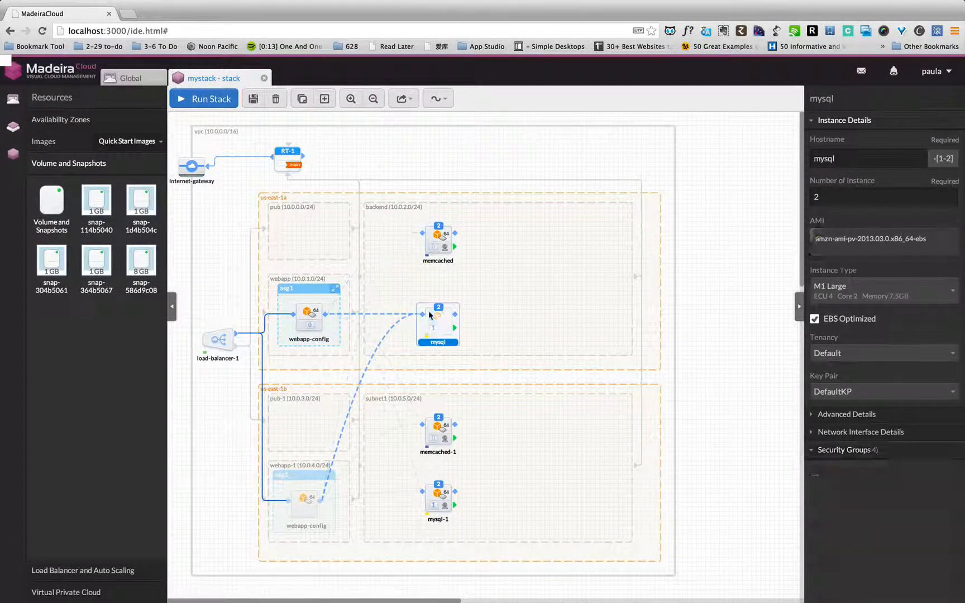
{"action": "left_click", "coordinate": [442, 423]}
{"action": "left_click", "coordinate": [437, 494]}
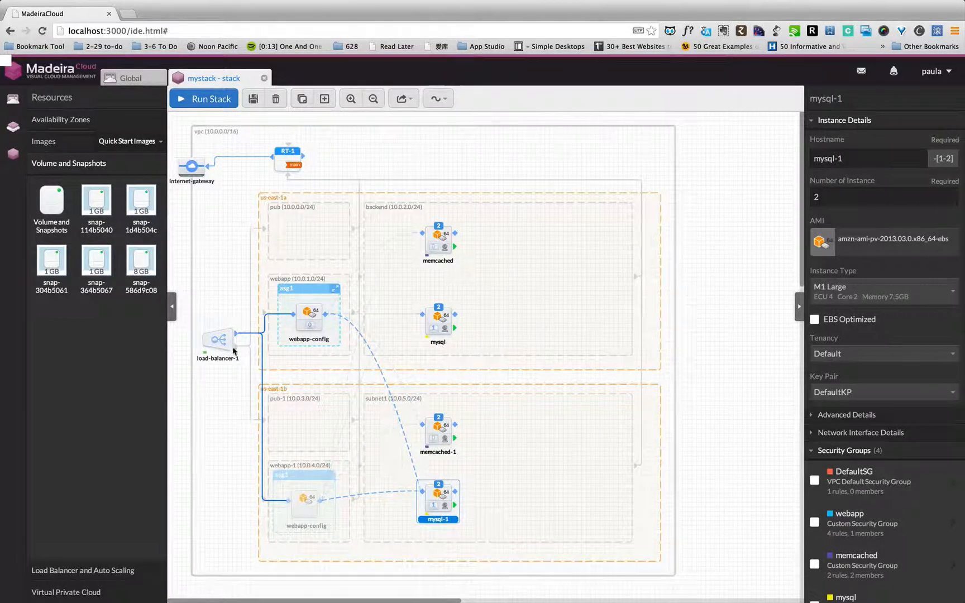
{"action": "left_click", "coordinate": [226, 338]}
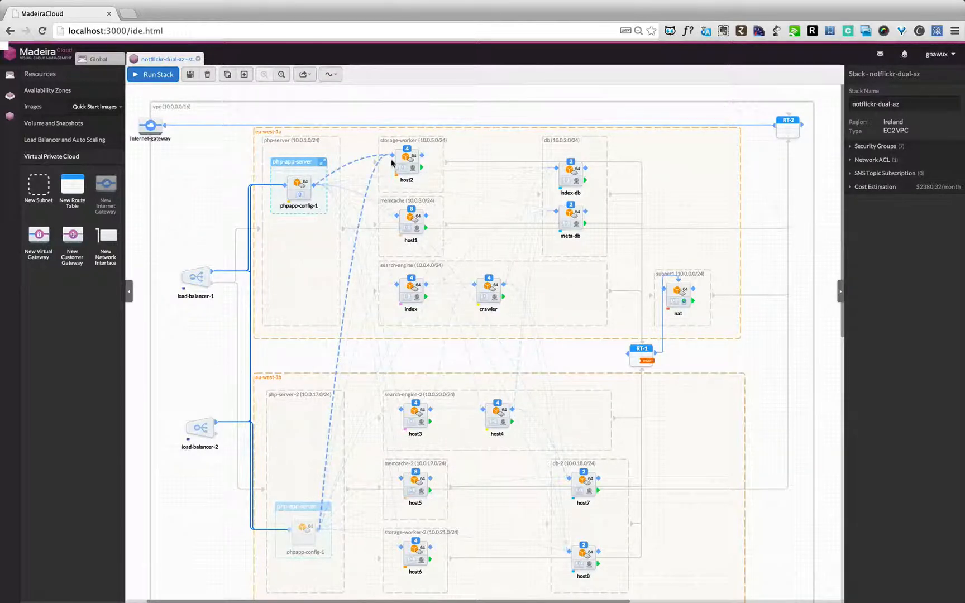
Examine host2, host1 and index in the notflickr-dual-az stack, and the security group rule linking phpapp-config-1 to index.
{"action": "left_click", "coordinate": [410, 159]}
{"action": "left_click", "coordinate": [413, 217]}
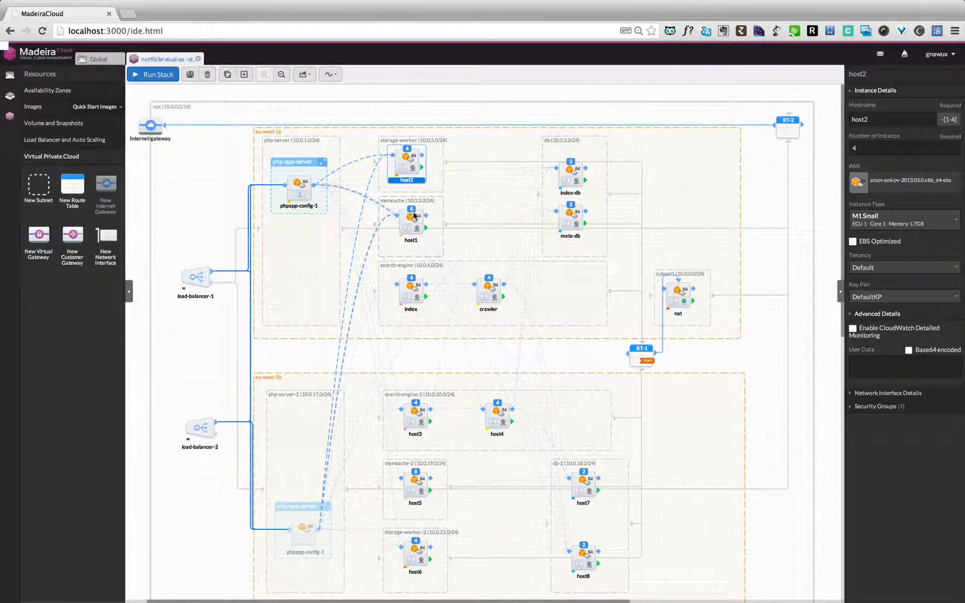
{"action": "left_click", "coordinate": [412, 288]}
{"action": "left_click", "coordinate": [383, 258]}
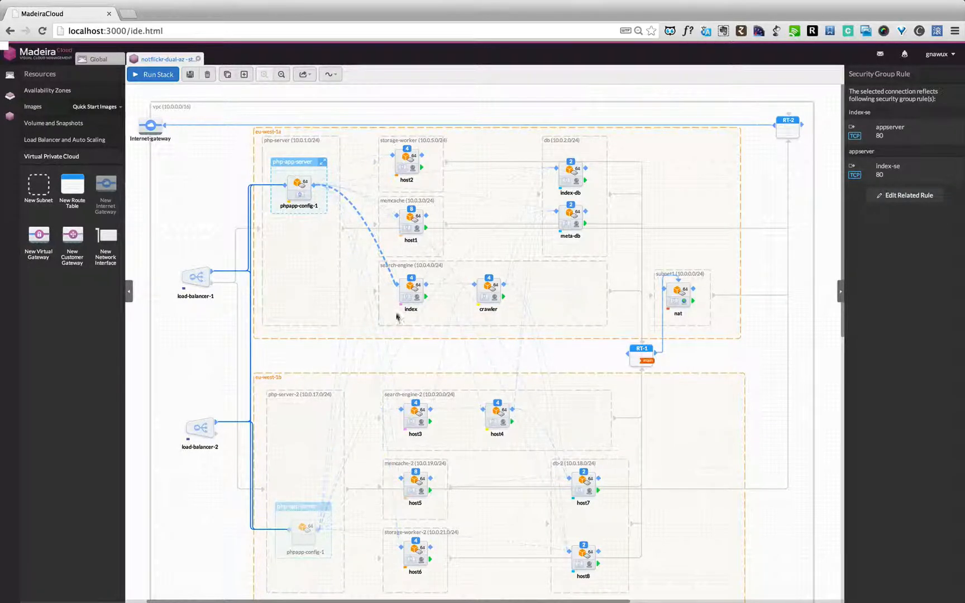
Examine the index host's advanced details, network interface details and security groups.
{"action": "left_click", "coordinate": [411, 289]}
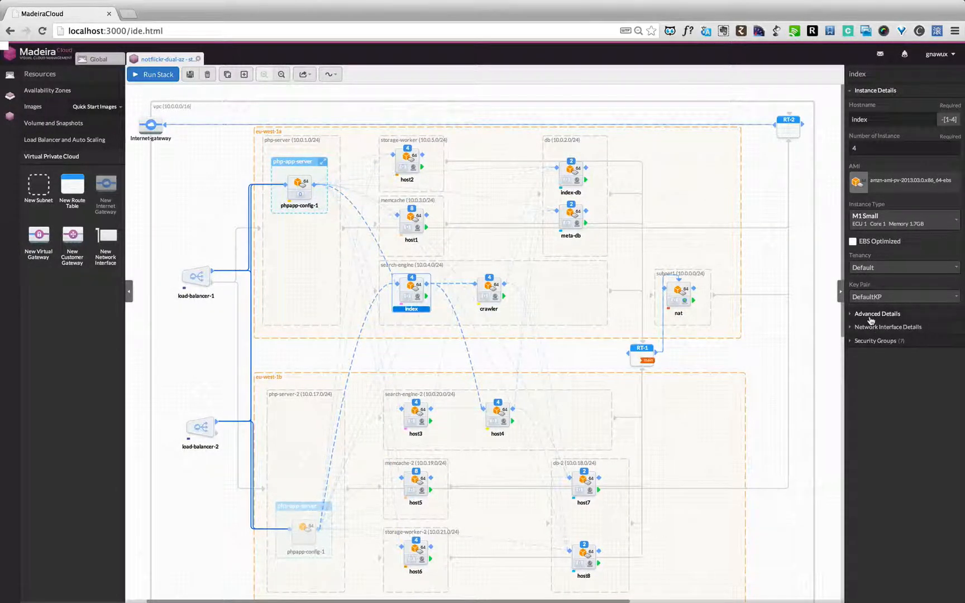
{"action": "left_click", "coordinate": [874, 314]}
{"action": "left_click", "coordinate": [883, 395]}
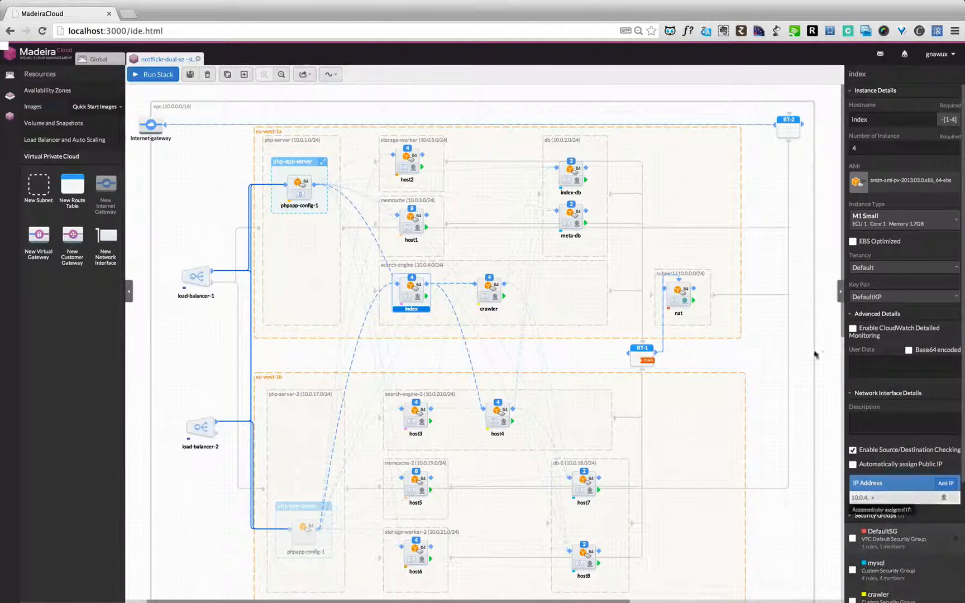
{"action": "left_click", "coordinate": [881, 94]}
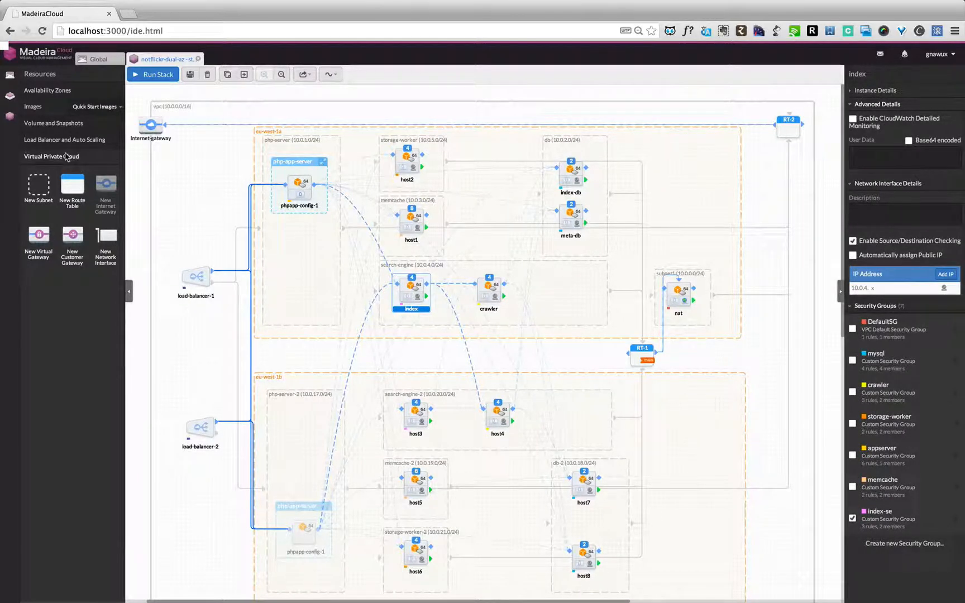
{"action": "left_click", "coordinate": [44, 139]}
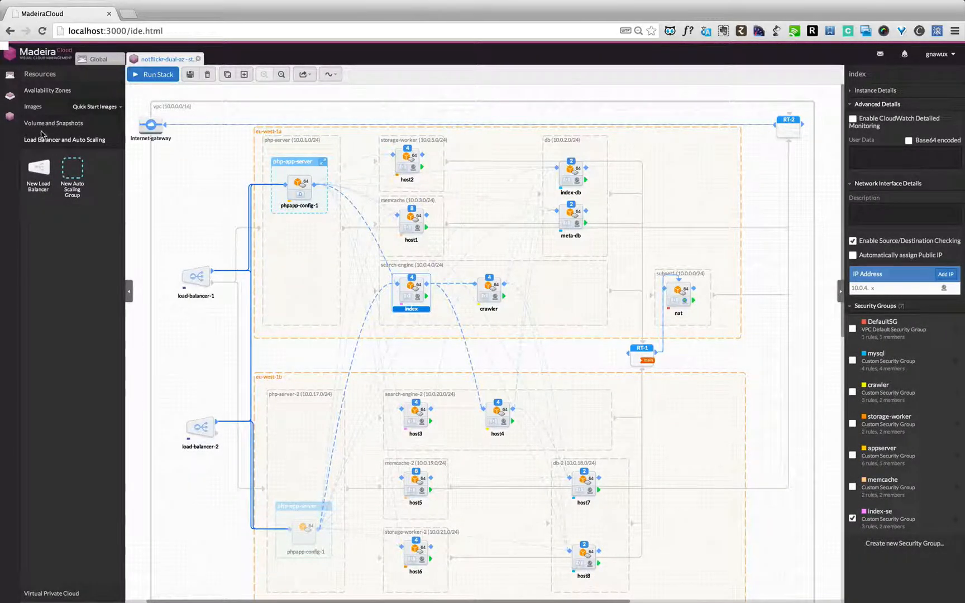
{"action": "left_click", "coordinate": [44, 123]}
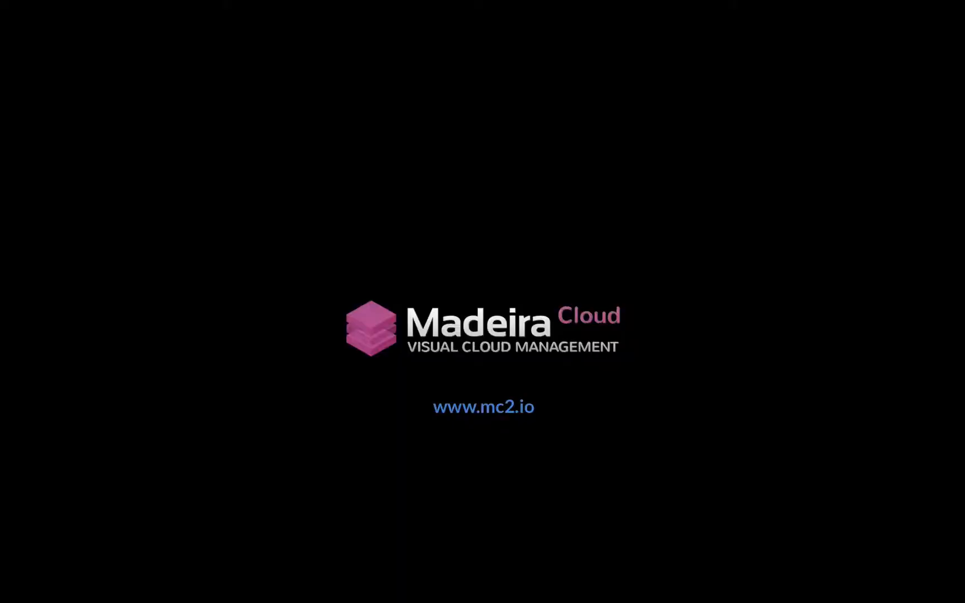